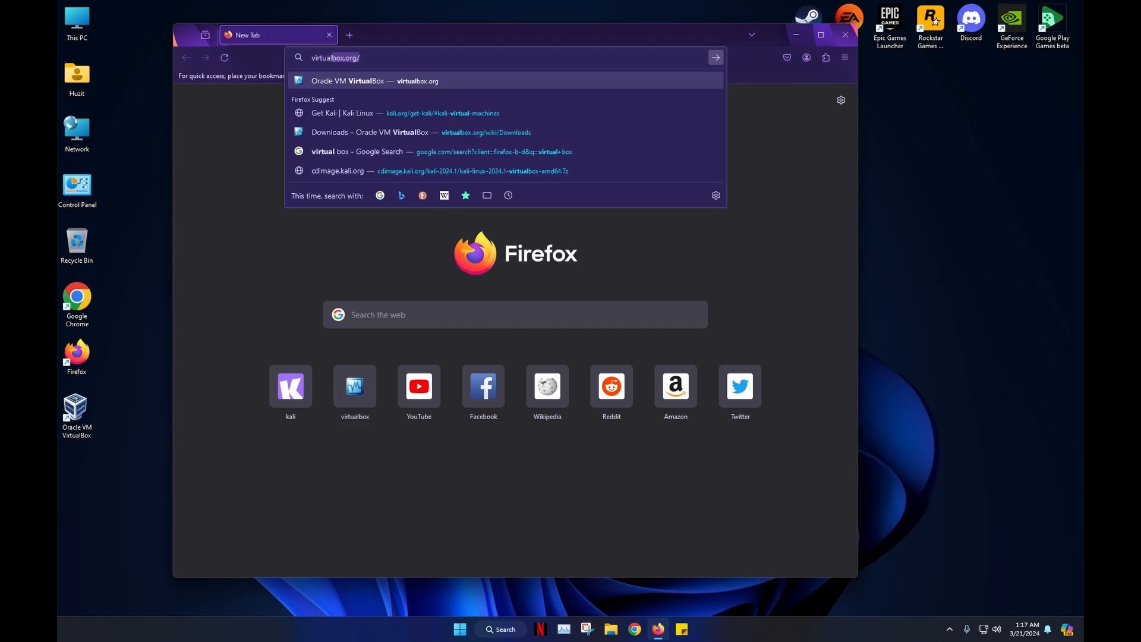
- Load virtualbox.org, then start and cancel the VirtualBox 7.0 Windows hosts installer download
key(Return)
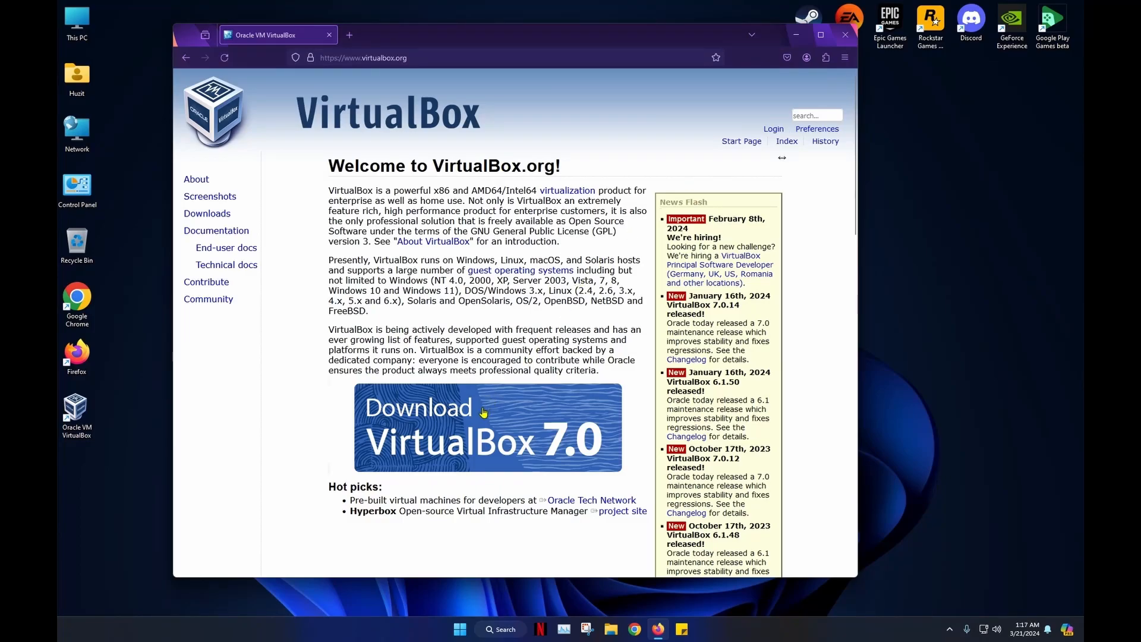
click(484, 412)
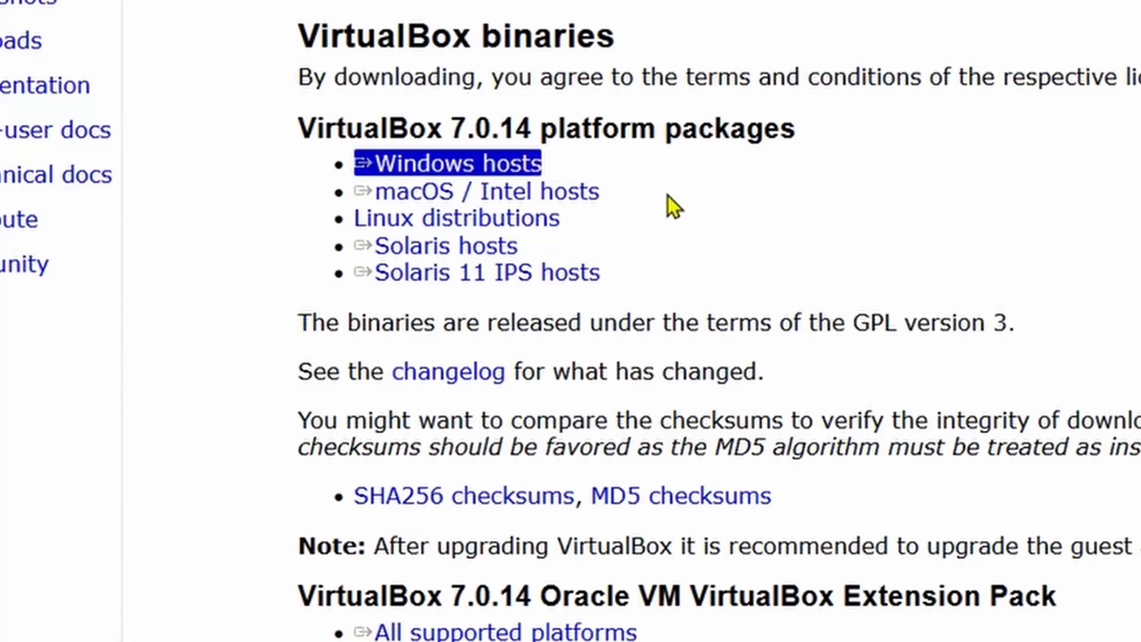
click(467, 166)
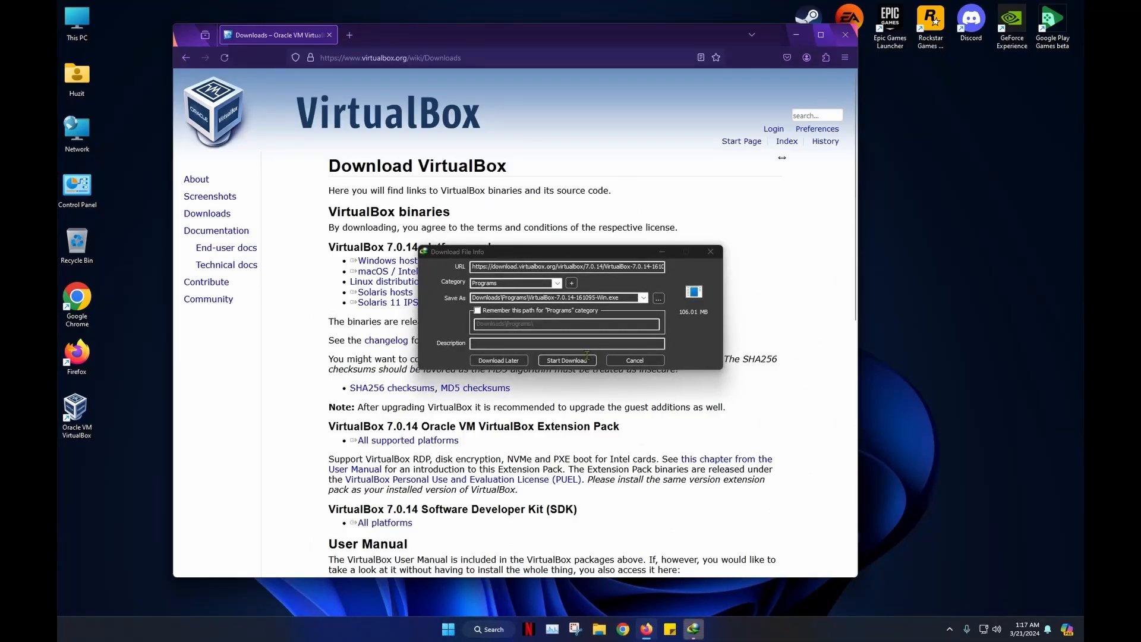
click(589, 361)
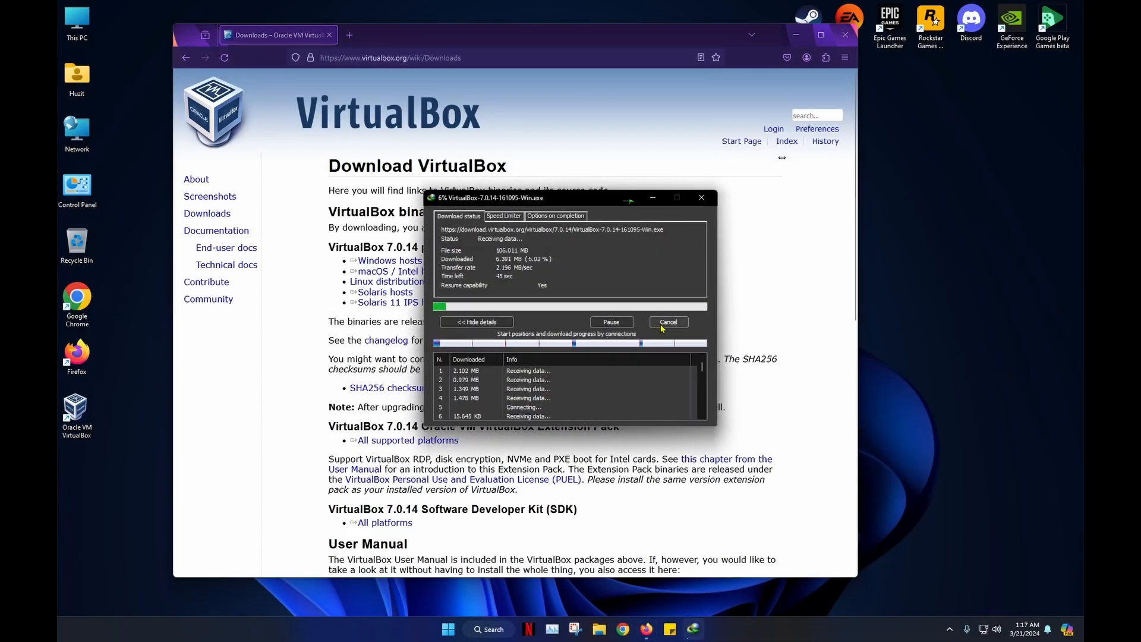
click(668, 322)
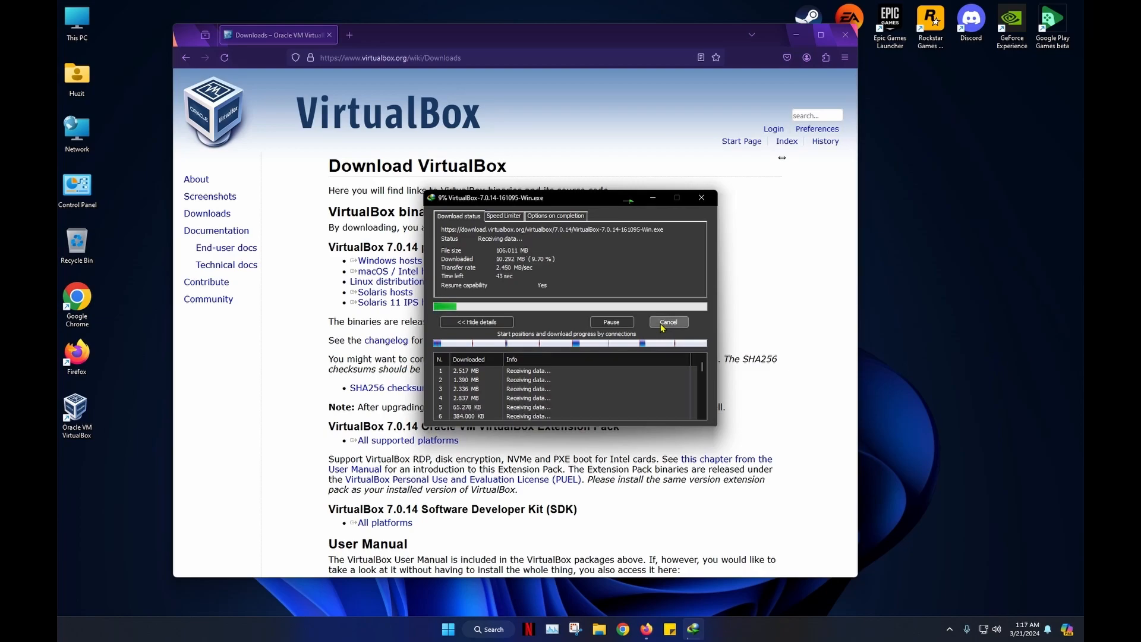
- In a new tab, search Google for 'ubuntu' and open the official Ubuntu website
click(349, 35)
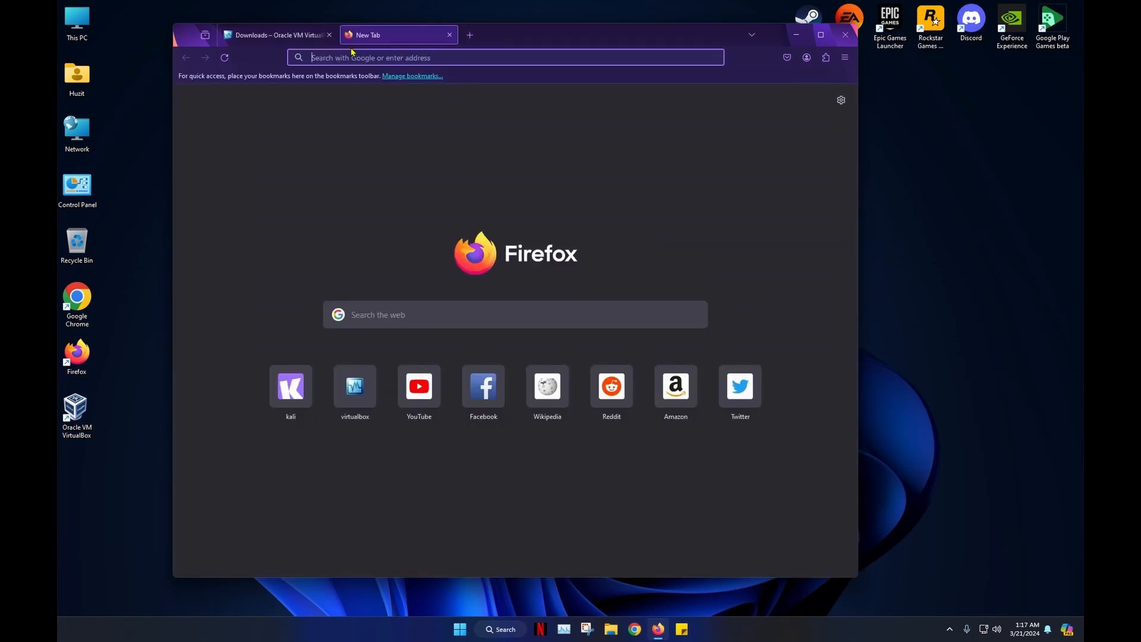
text(ub)
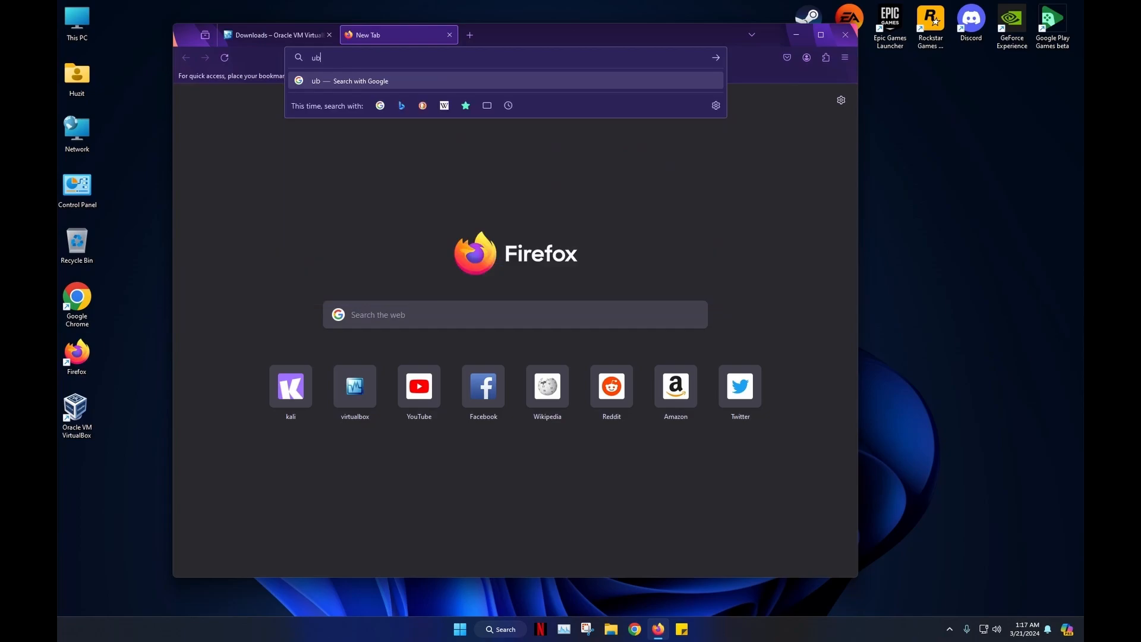
text(untu)
key(Return)
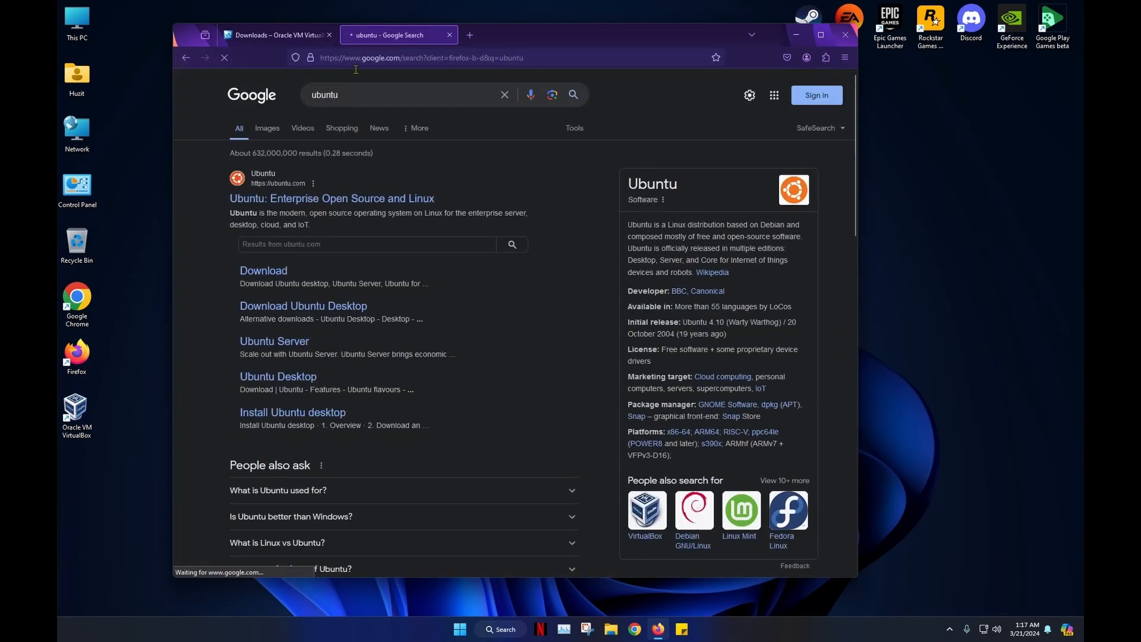
click(348, 208)
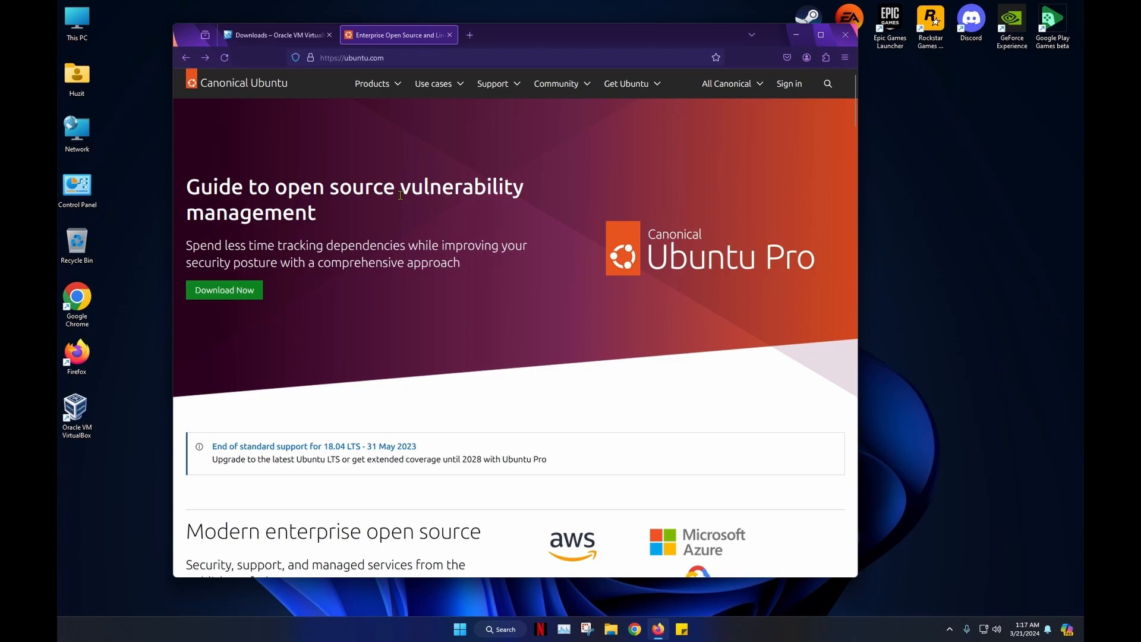
- Go to the Ubuntu Desktop download page in a maximized window and download Ubuntu 23.10
click(631, 84)
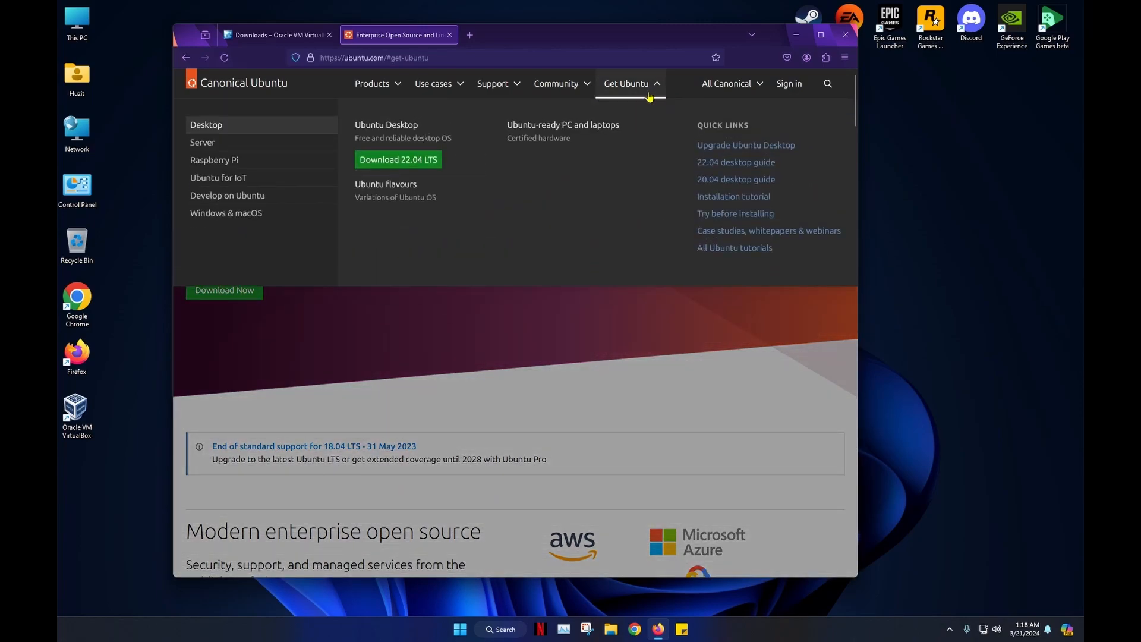
click(393, 144)
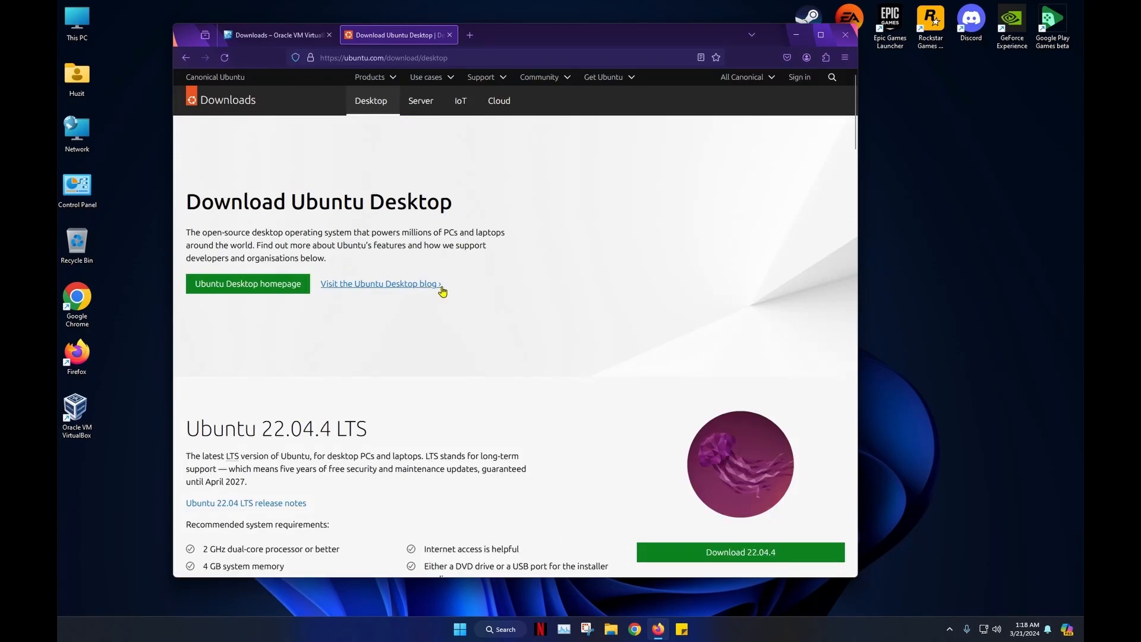
click(821, 34)
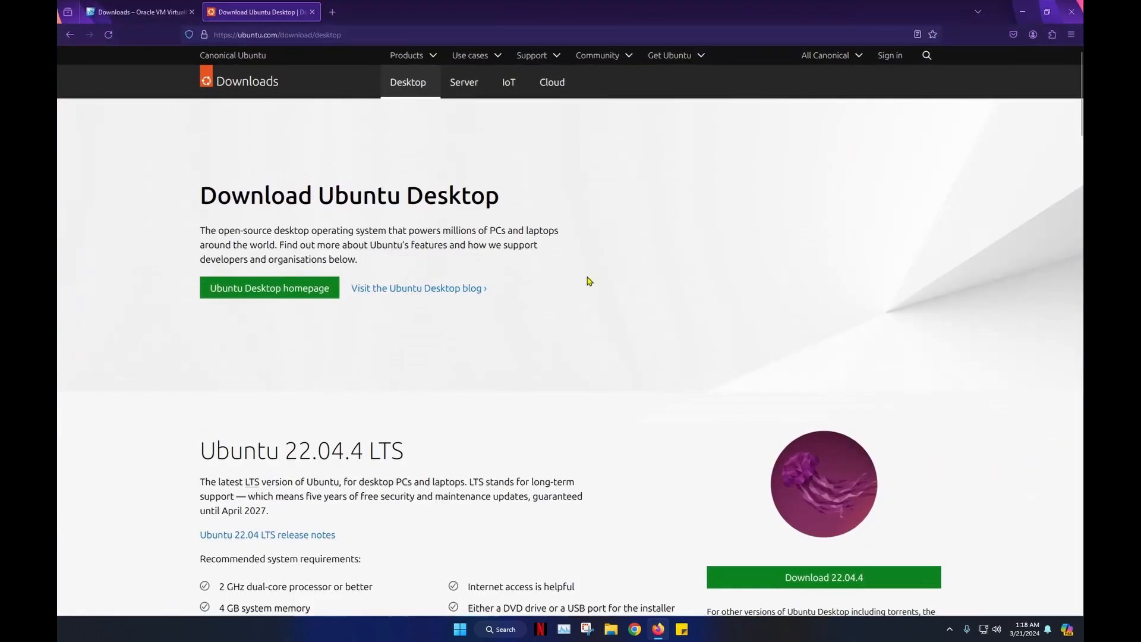
scroll(571, 290, down, 7)
scroll(573, 291, up, 1)
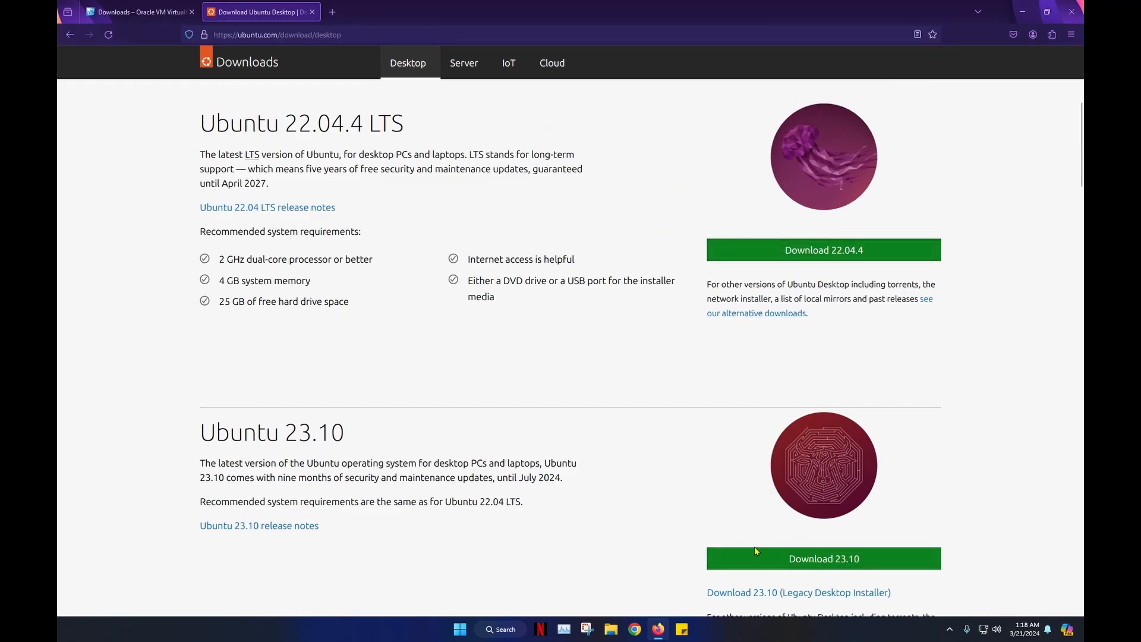
scroll(773, 552, down, 2)
click(812, 451)
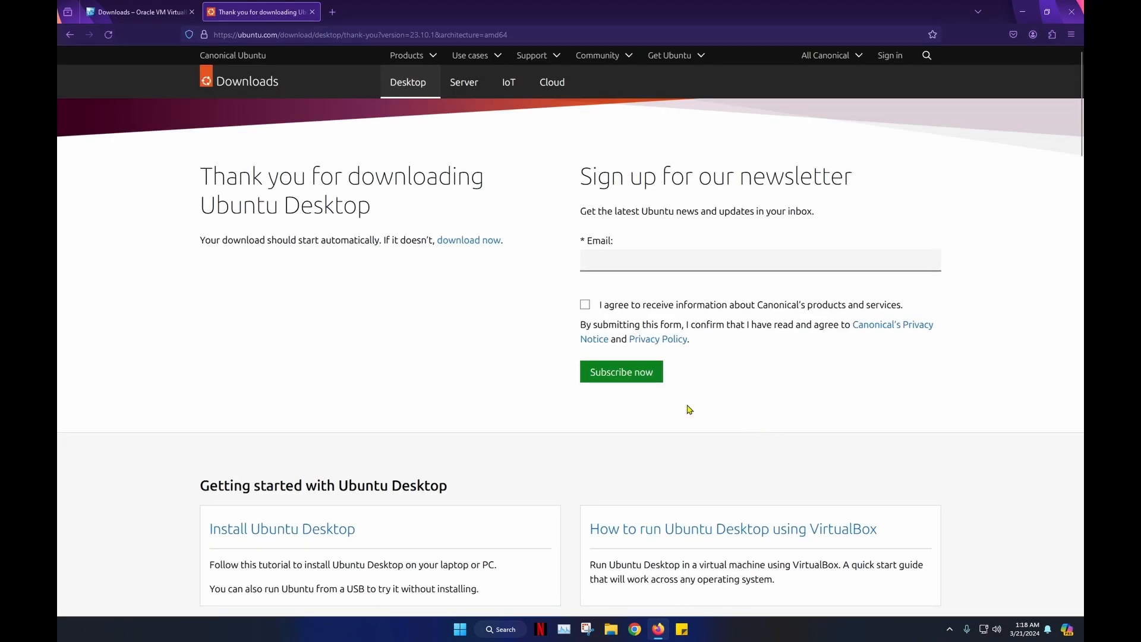
- Download the ubuntu-23.10.1-desktop-amd64 ISO with IDM and open its Downloads folder
click(497, 240)
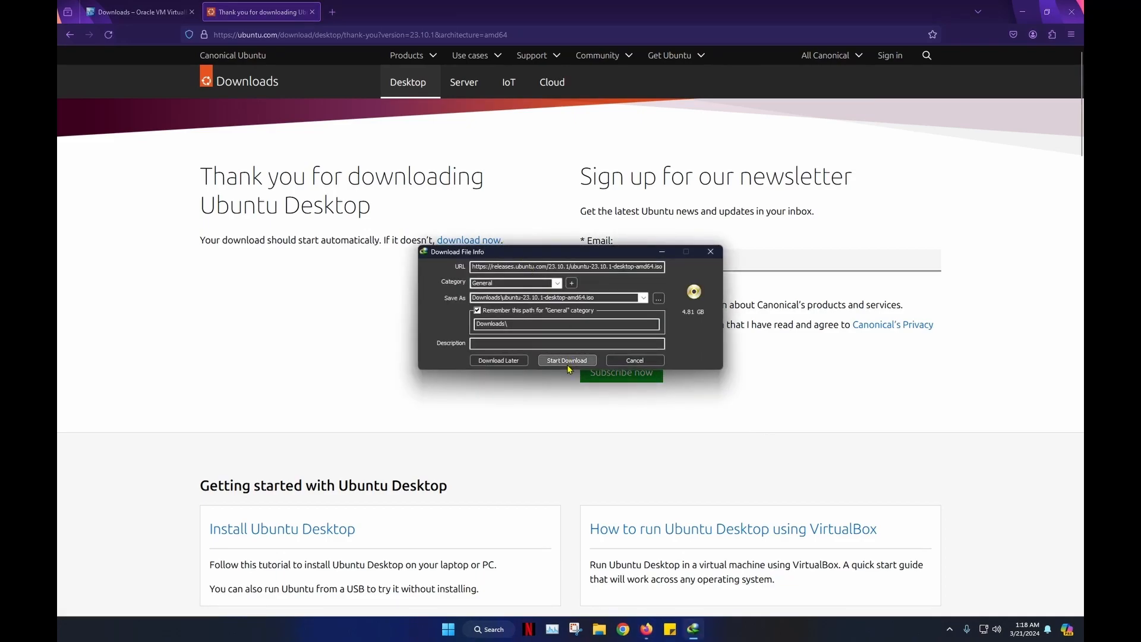
click(567, 361)
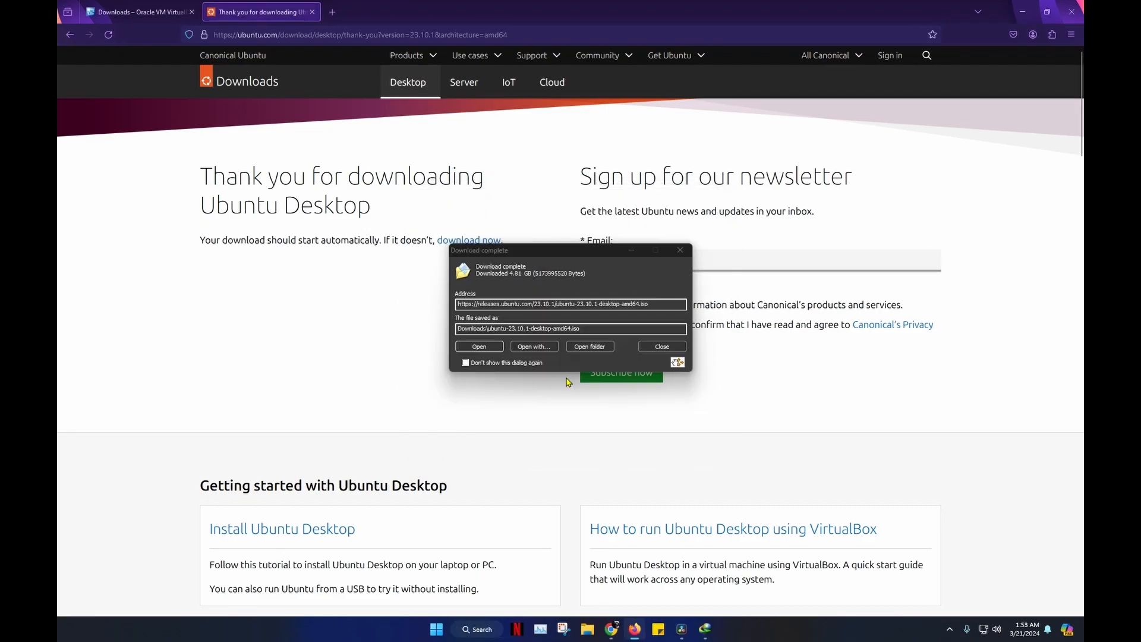
click(591, 347)
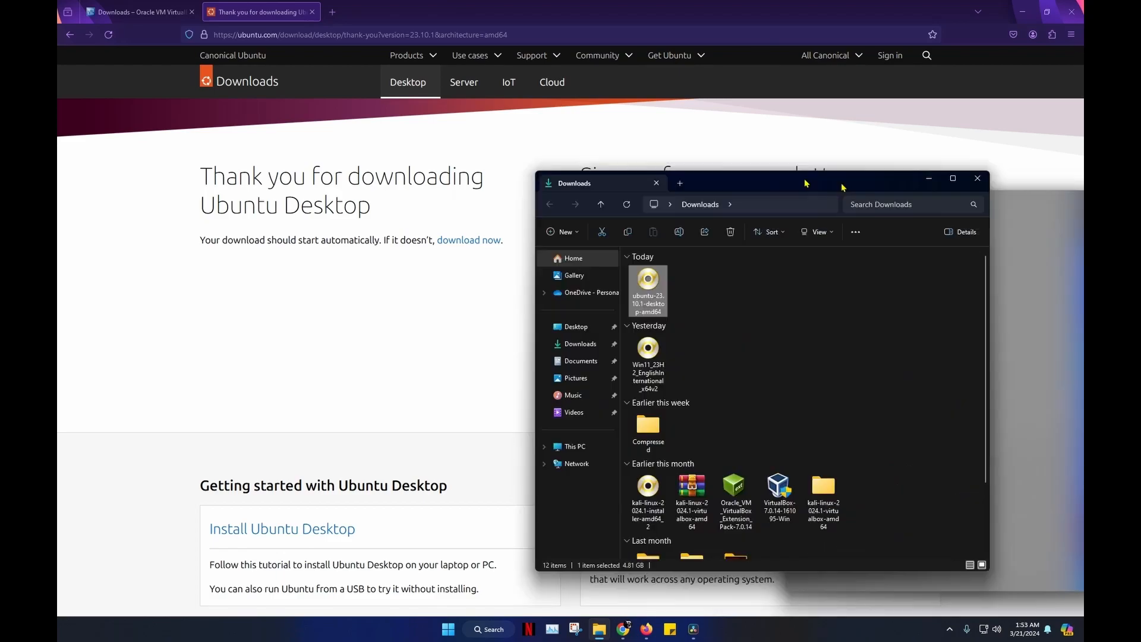
- Close the Downloads folder and Firefox to reveal the Windows desktop
drag(807, 181, 680, 154)
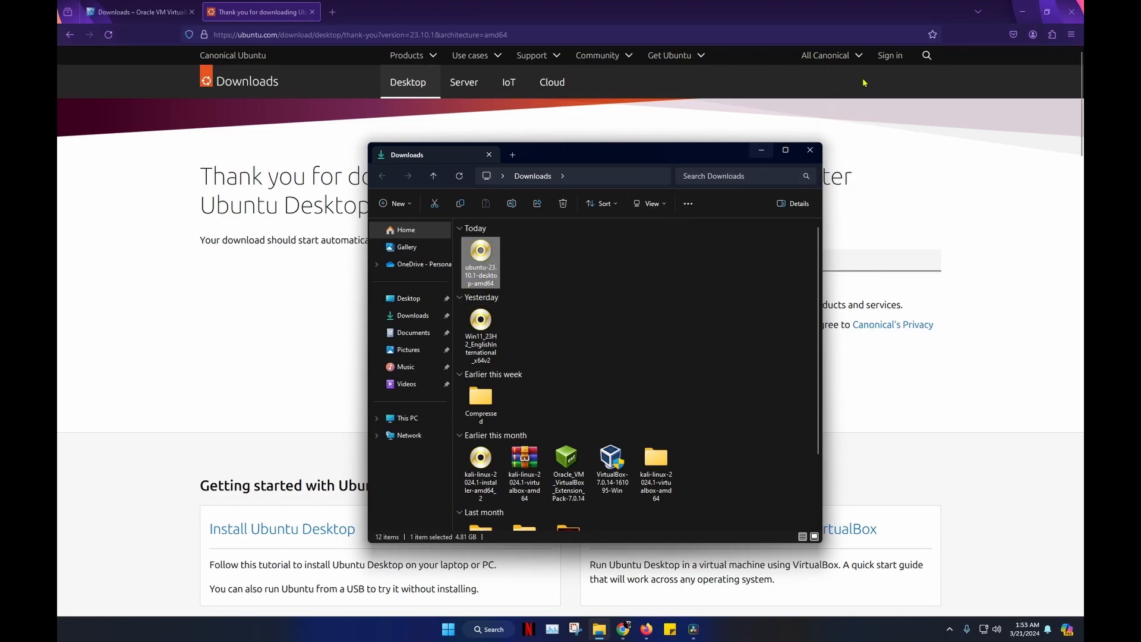
click(810, 150)
click(1070, 12)
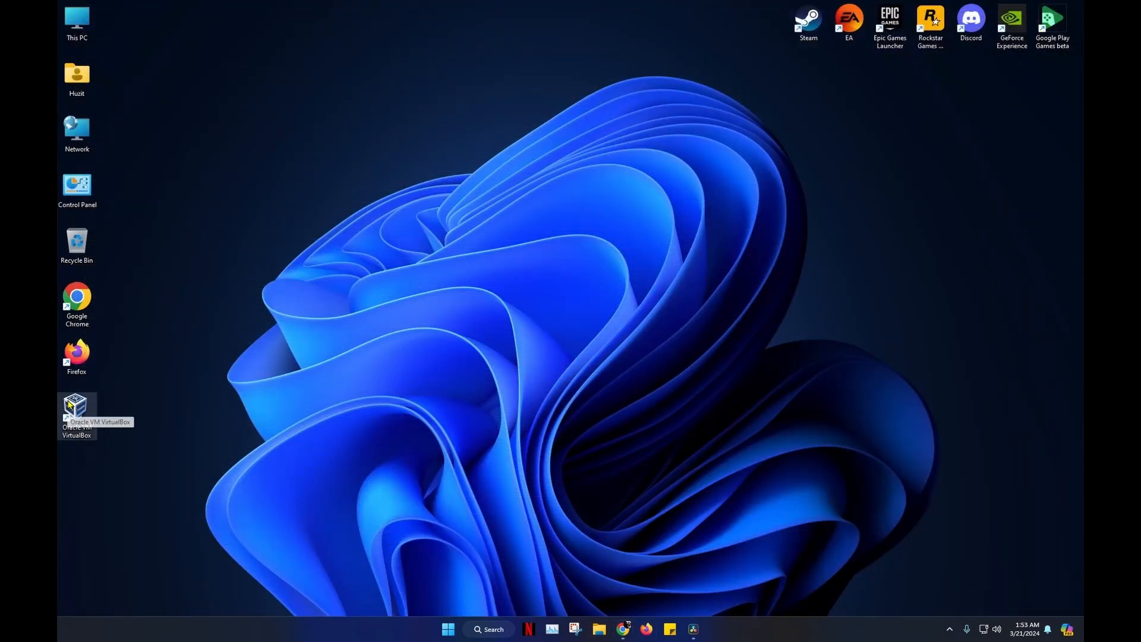
- Launch VirtualBox and start a new virtual machine named Ubuntu24
double_click(70, 405)
click(375, 99)
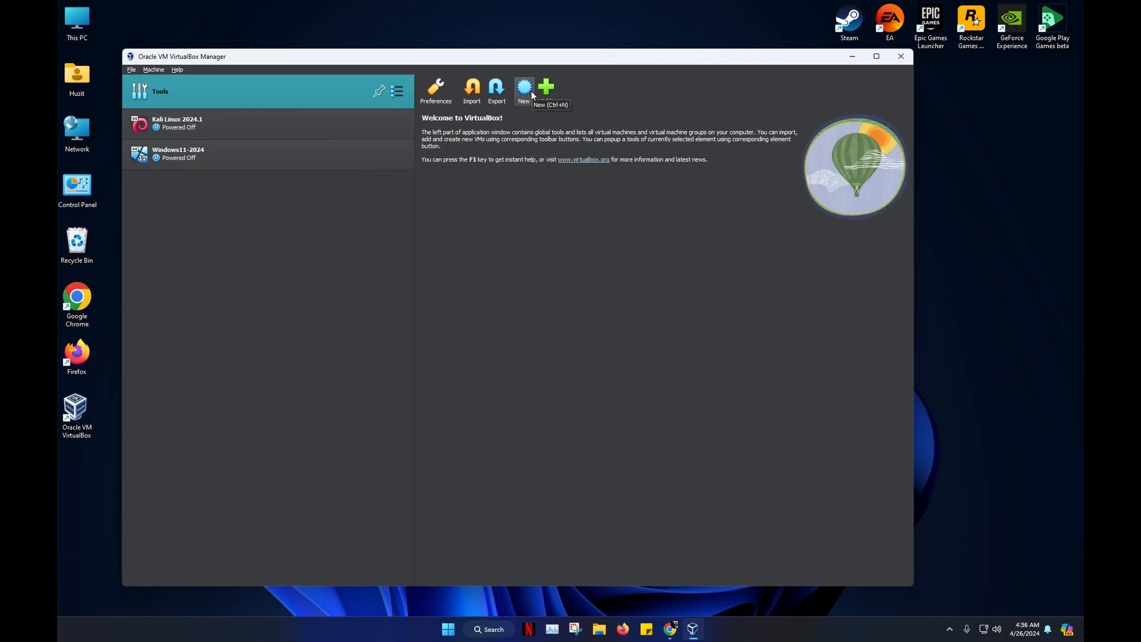
click(526, 86)
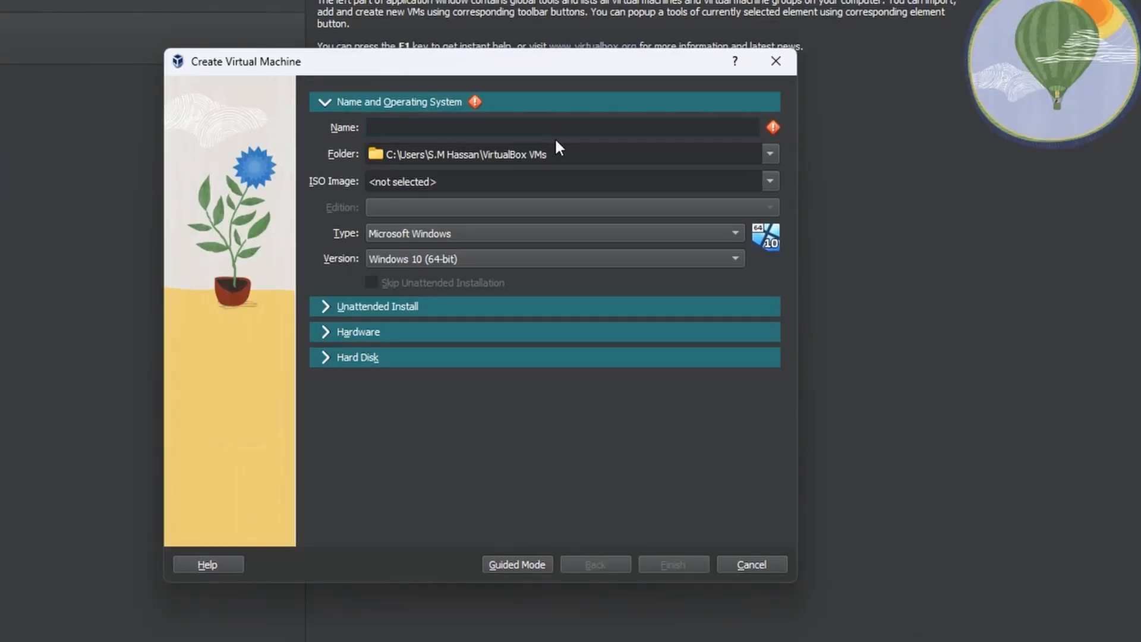
text(Ubunto)
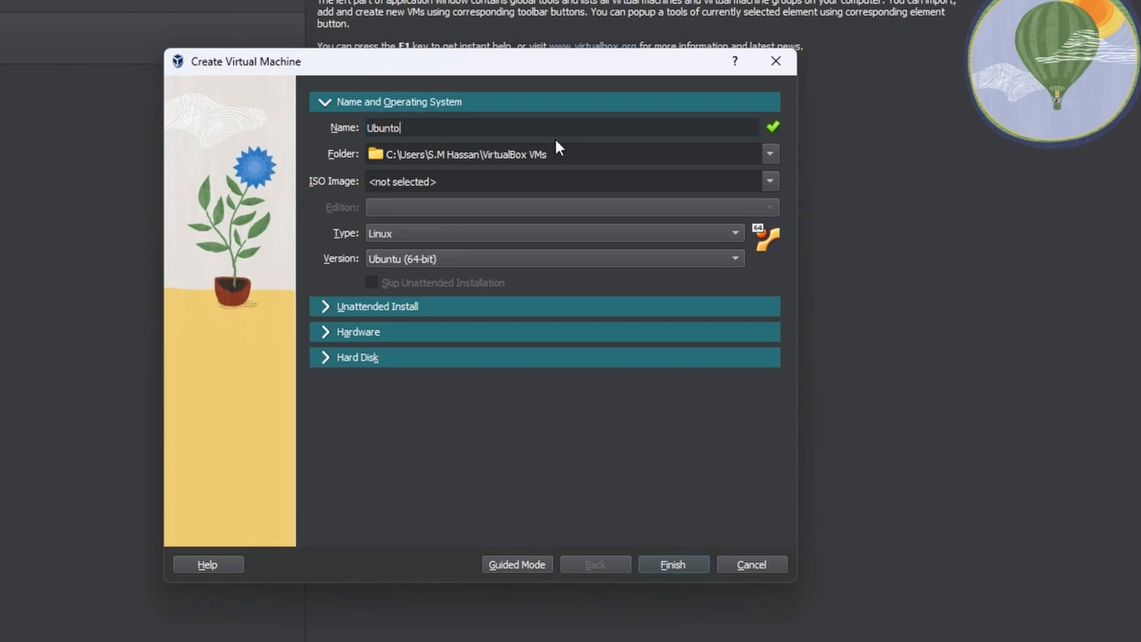
key(BackSpace)
text(u24)
- Select ubuntu-23.10.1-desktop-amd64.iso as the new machine's installation image
click(771, 181)
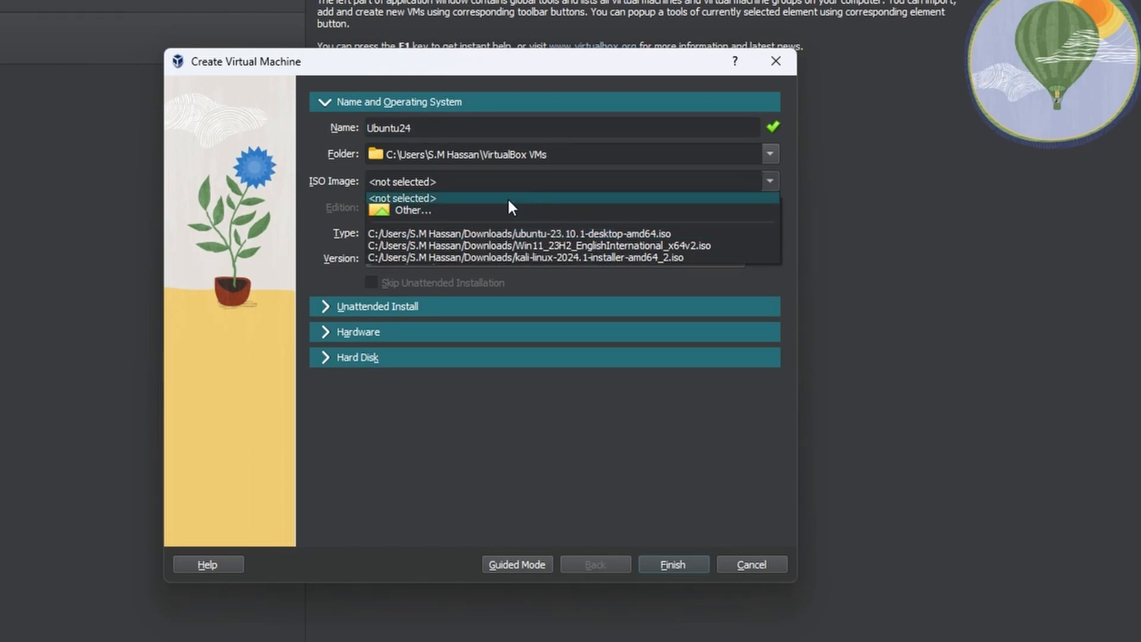
click(500, 210)
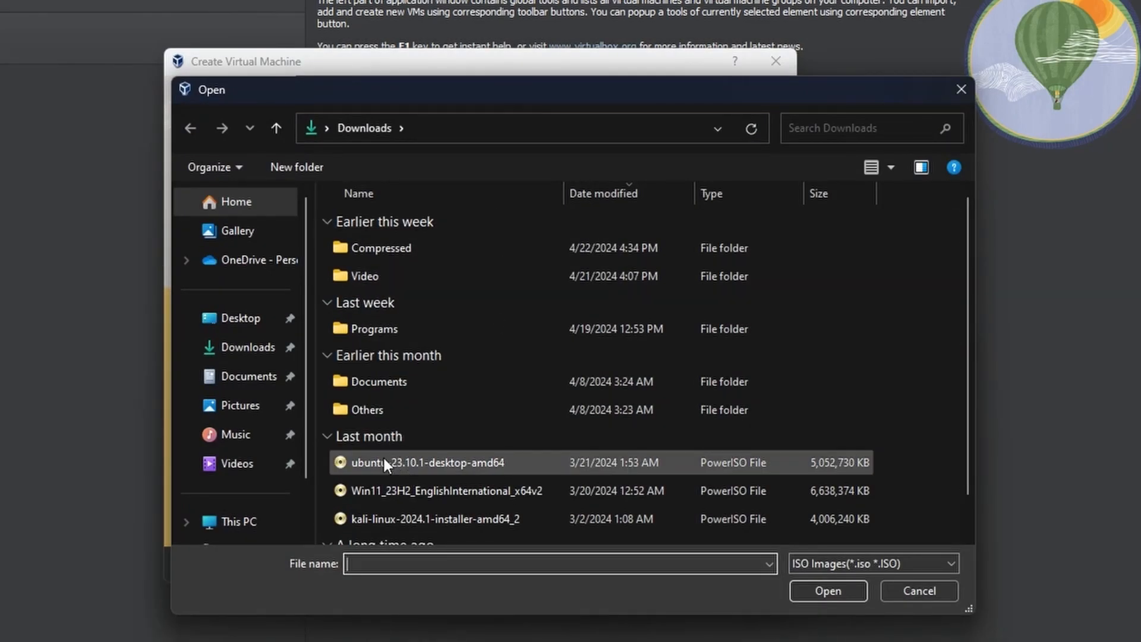
click(634, 459)
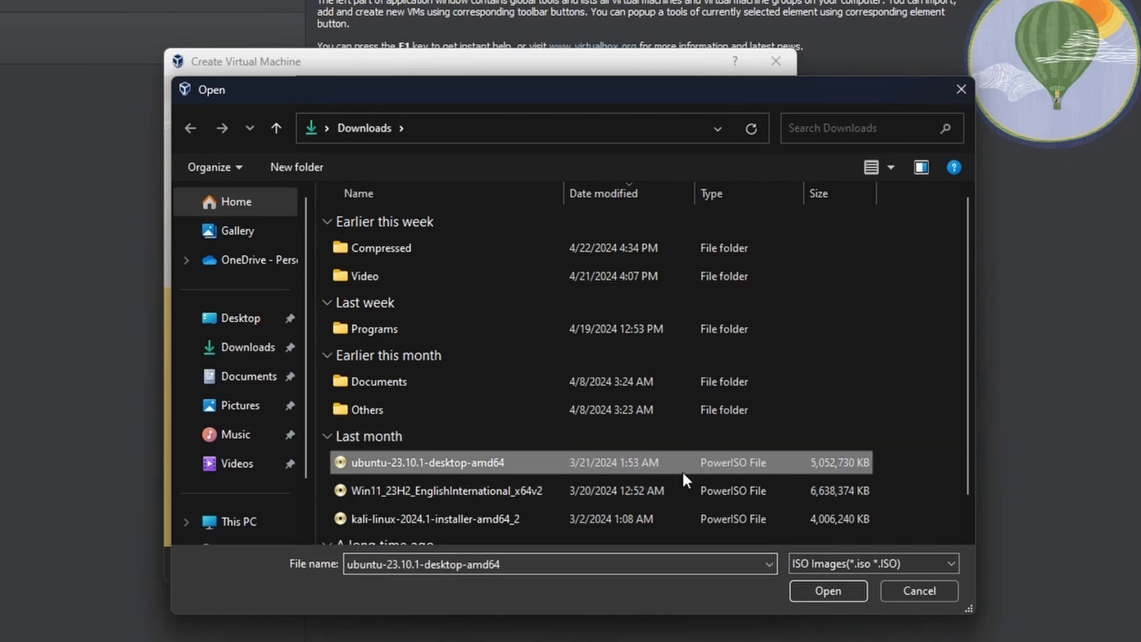
click(820, 591)
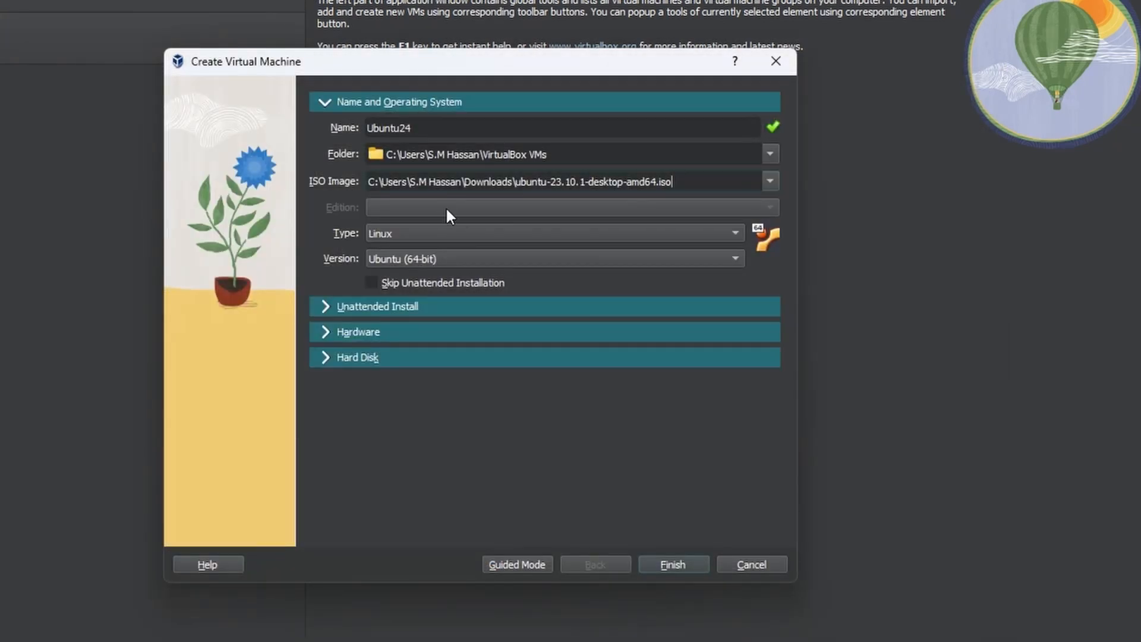
- Set the machine type to Linux and the version to Ubuntu (64-bit)
click(461, 237)
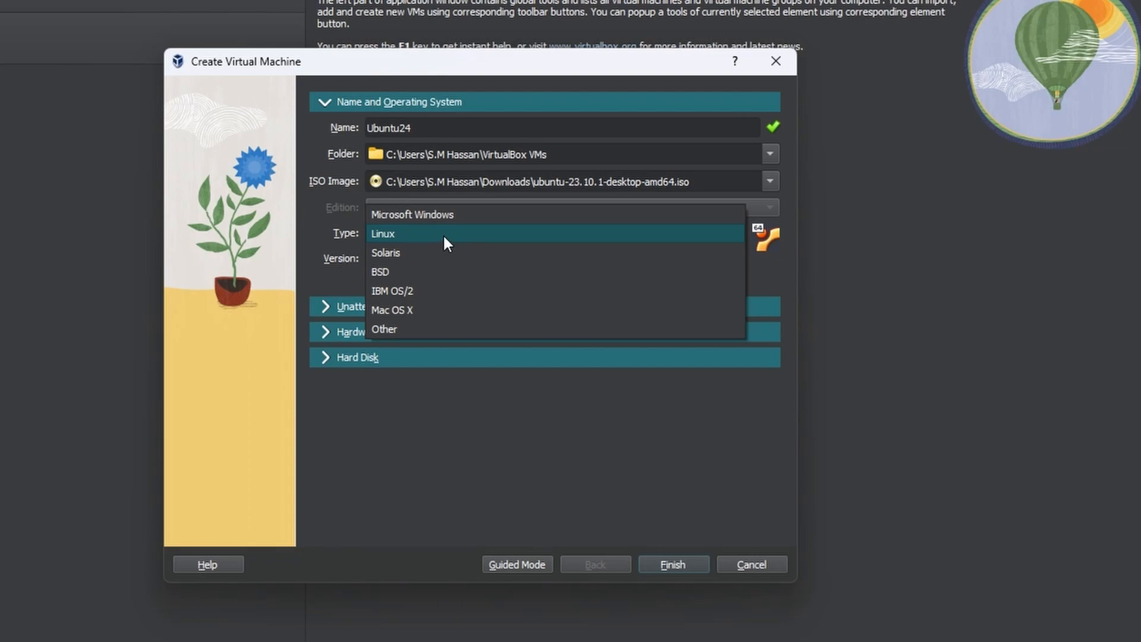
click(395, 235)
click(424, 262)
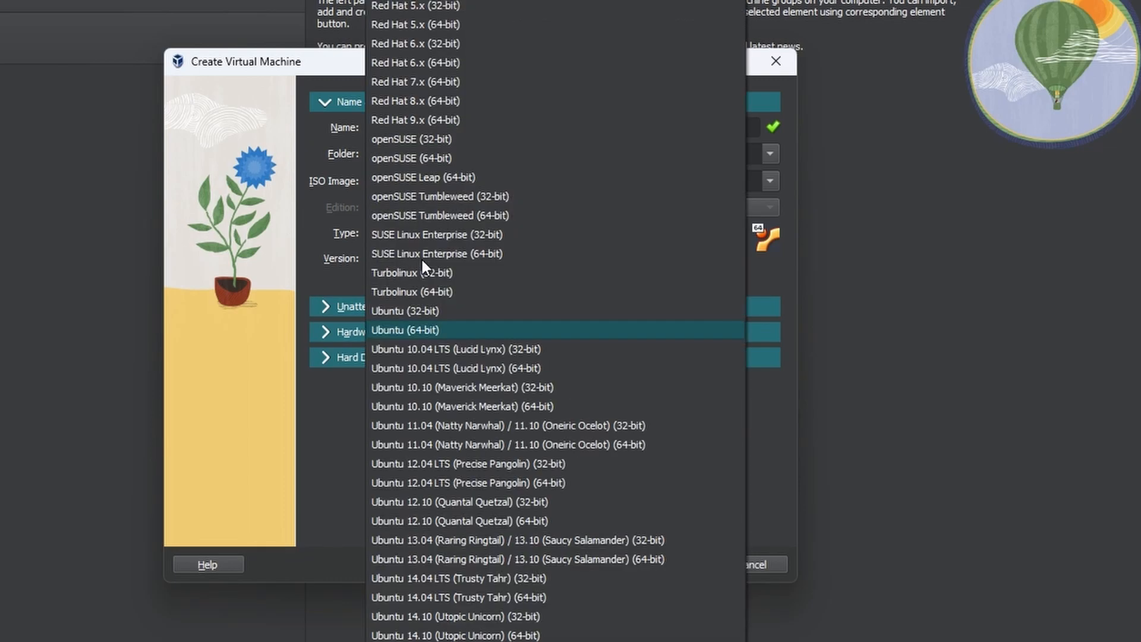
click(418, 330)
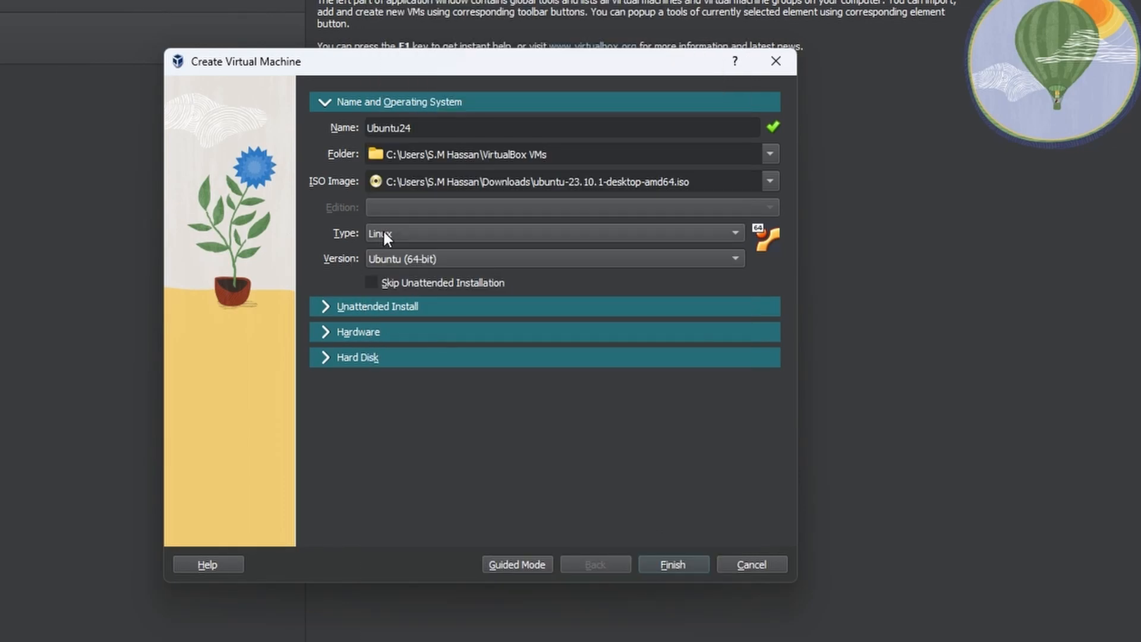
- Set base memory to 6058 MB with 2 processors, then show the 25.00 GB VDI disk settings
click(319, 301)
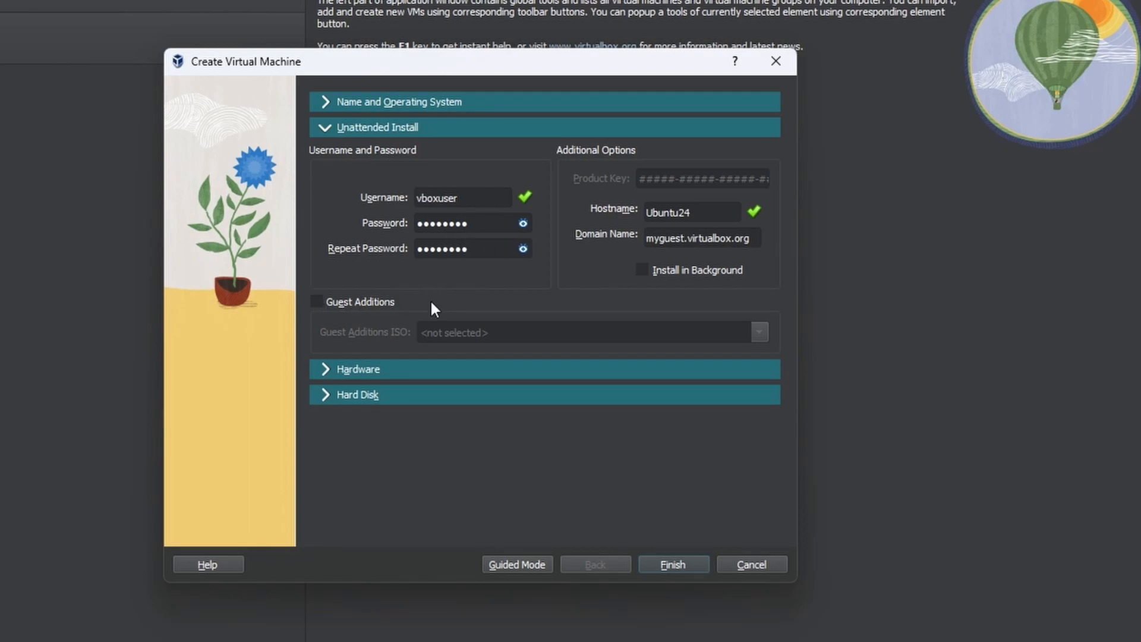
click(331, 370)
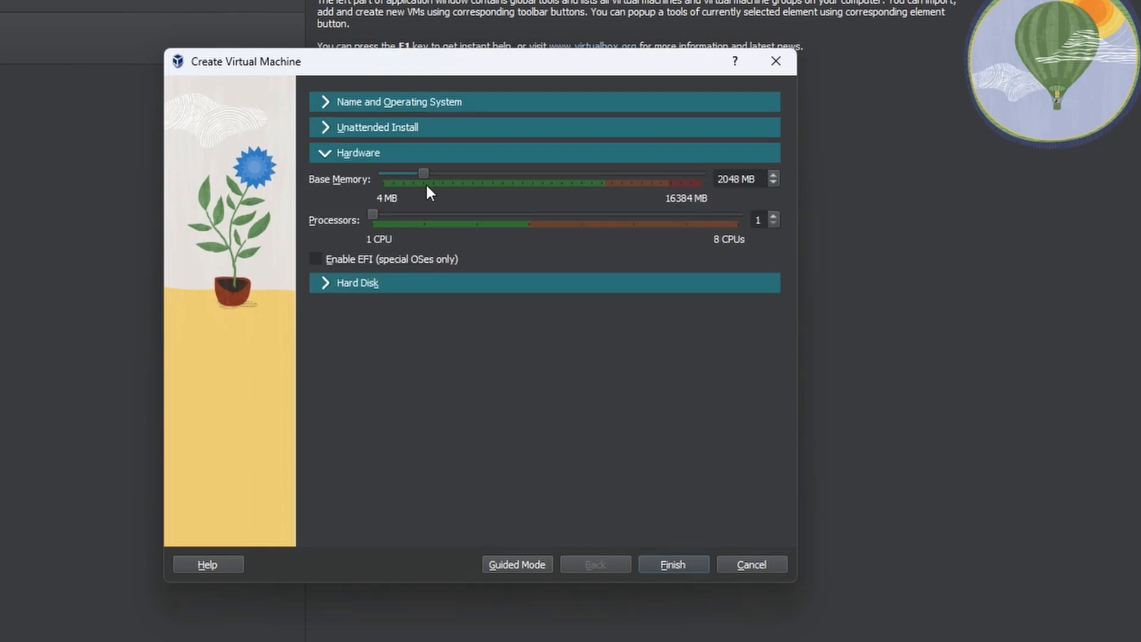
drag(425, 174, 500, 186)
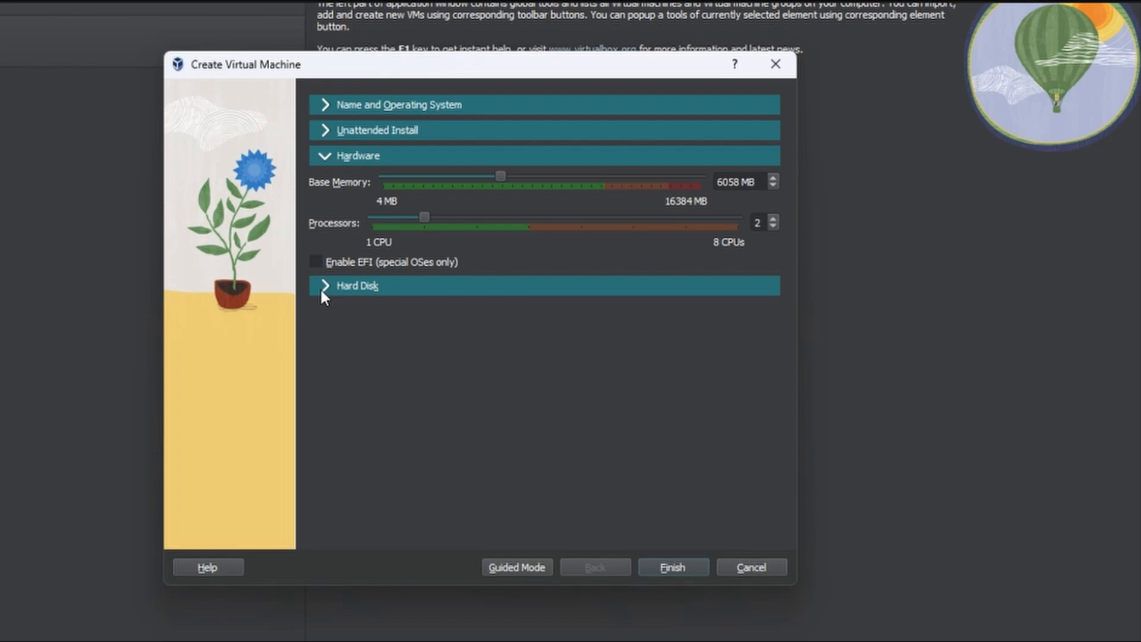
click(321, 286)
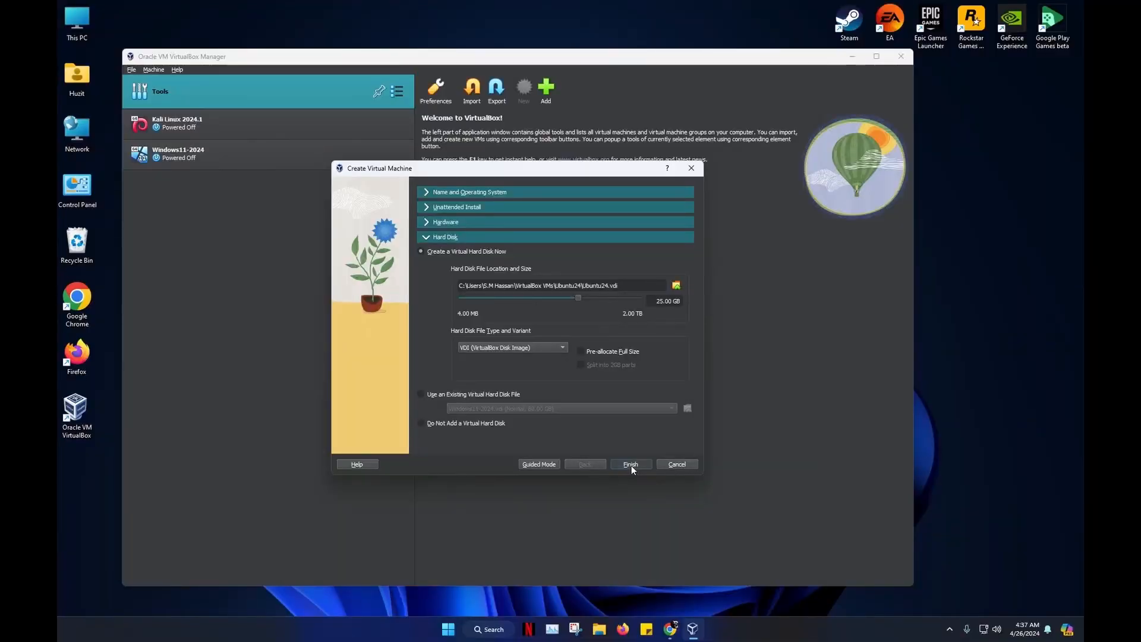
- Finish creating Ubuntu24 with its 25 GB VDI disk and boot it to the GRUB menu
click(670, 569)
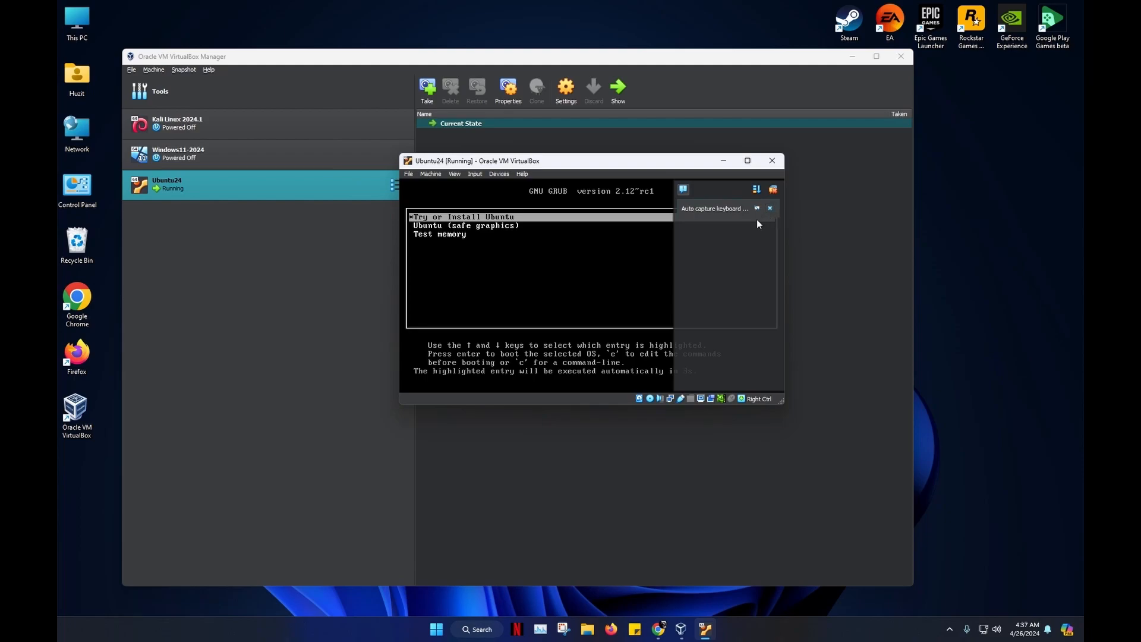
- Maximize the Ubuntu24 VM window and dismiss the mouse-capture dialog and both notifications
click(748, 161)
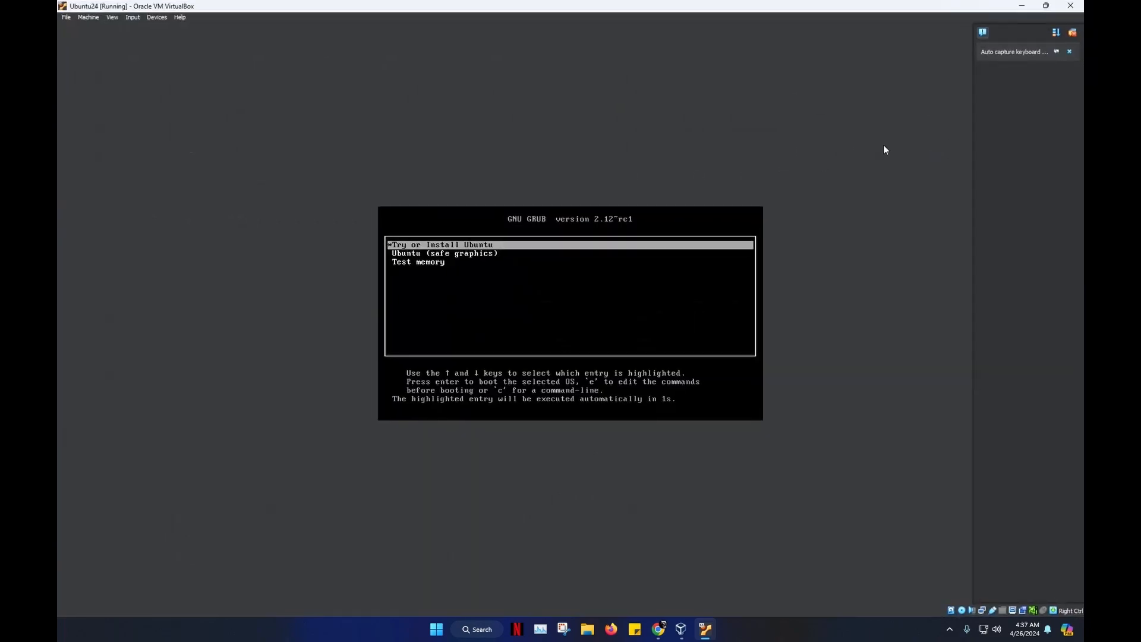
click(410, 247)
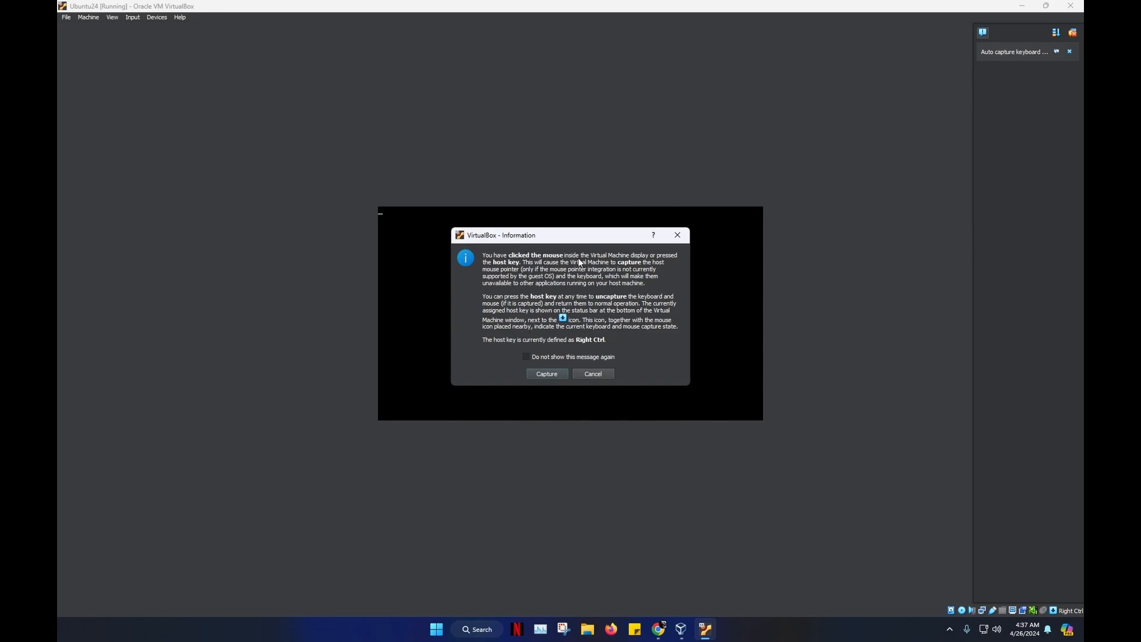
click(591, 375)
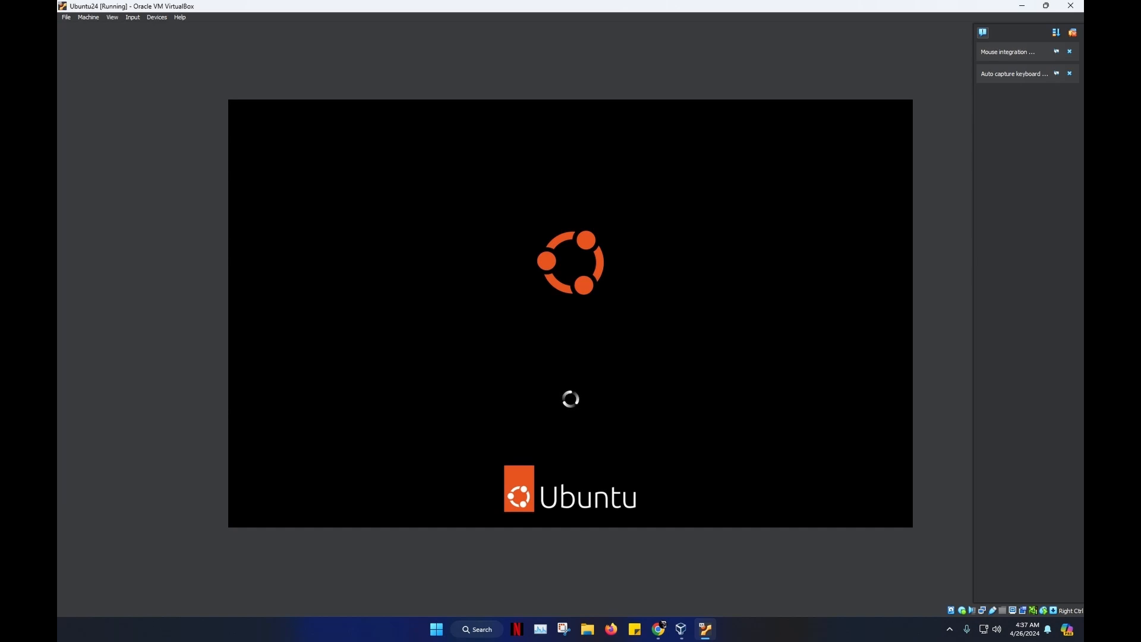
click(1070, 52)
click(1070, 52)
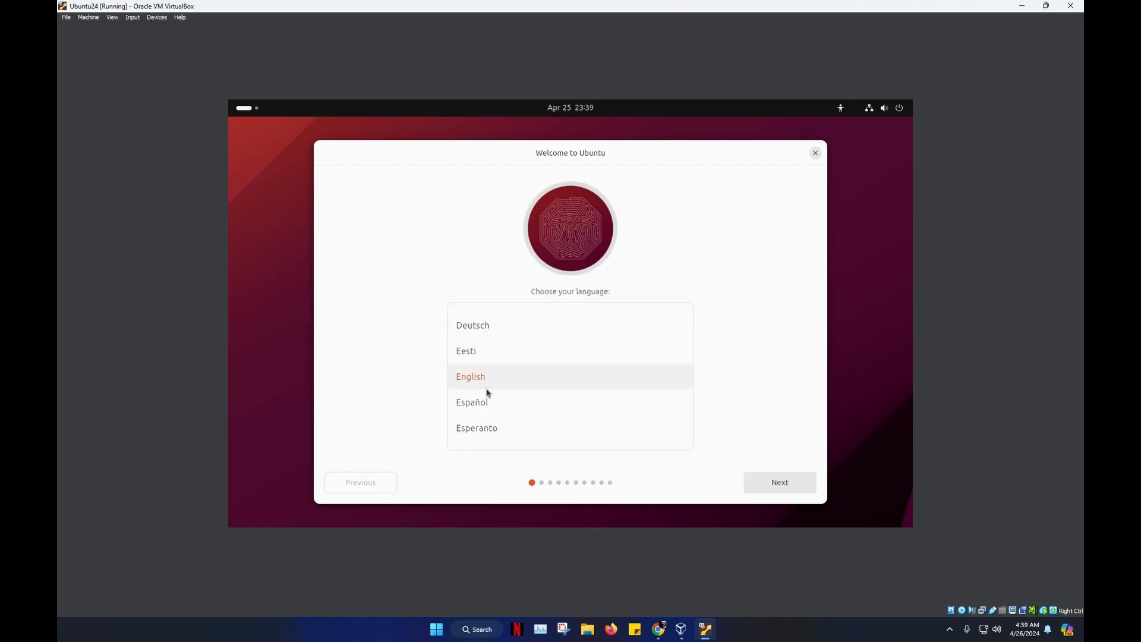
- Choose English, Install Ubuntu, US keyboard, wired connection, skip updates, and Default installation
click(805, 486)
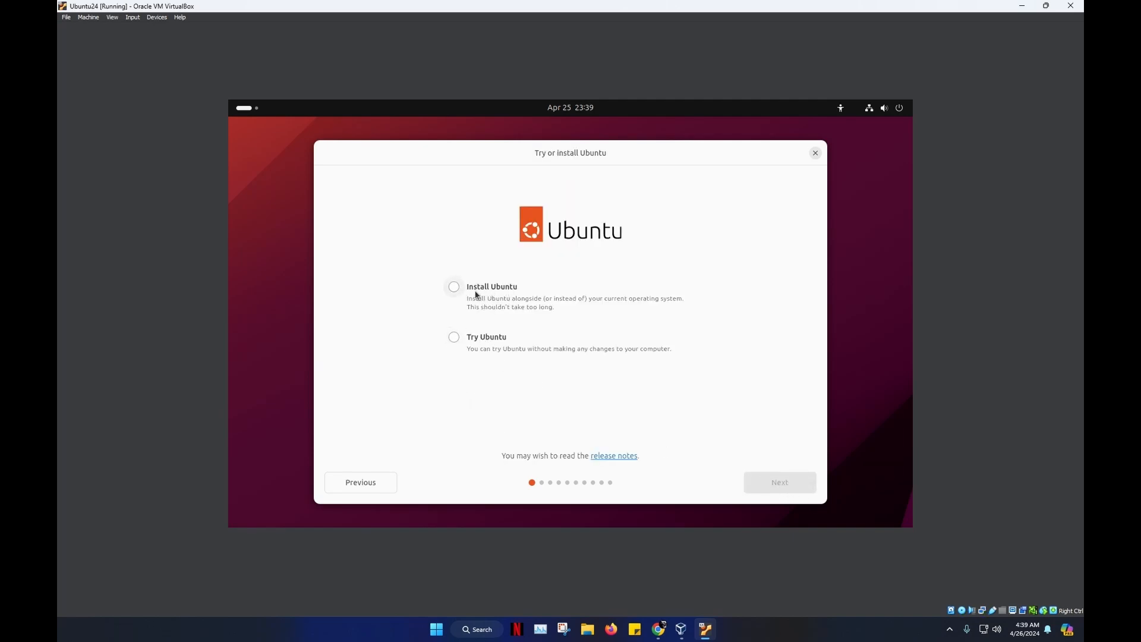
click(476, 294)
click(771, 485)
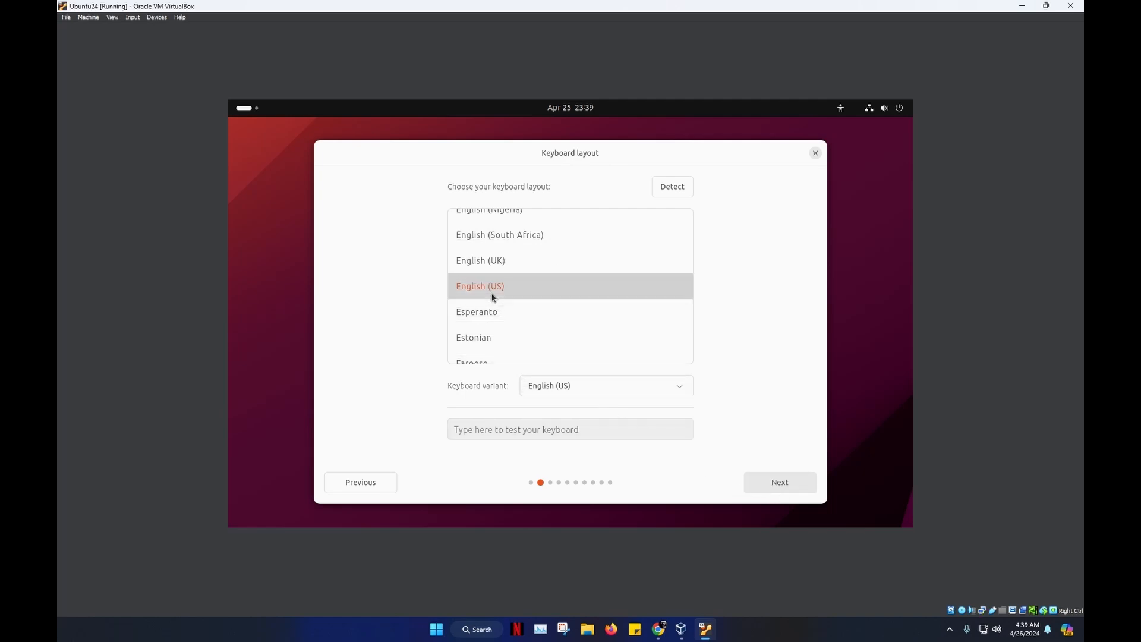
click(771, 481)
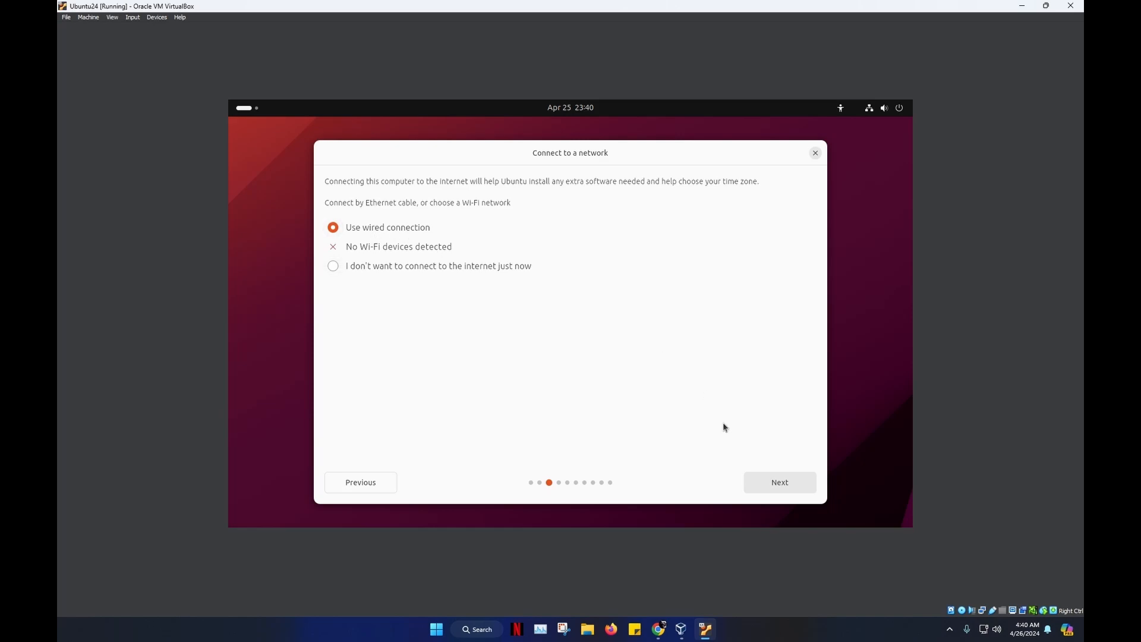
click(777, 484)
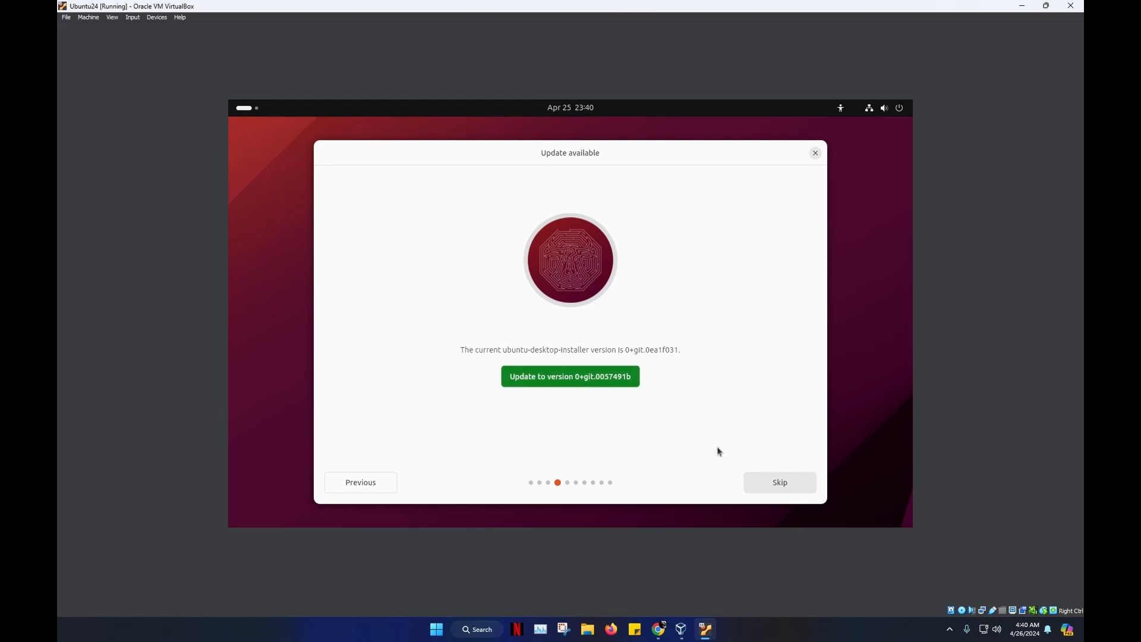
click(772, 484)
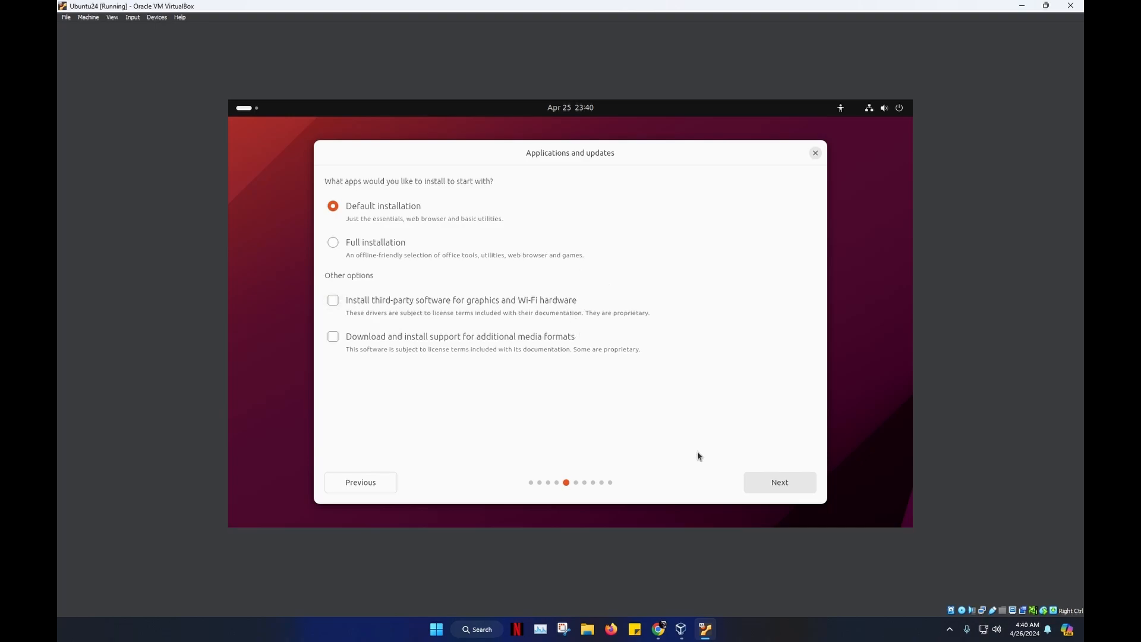
click(790, 481)
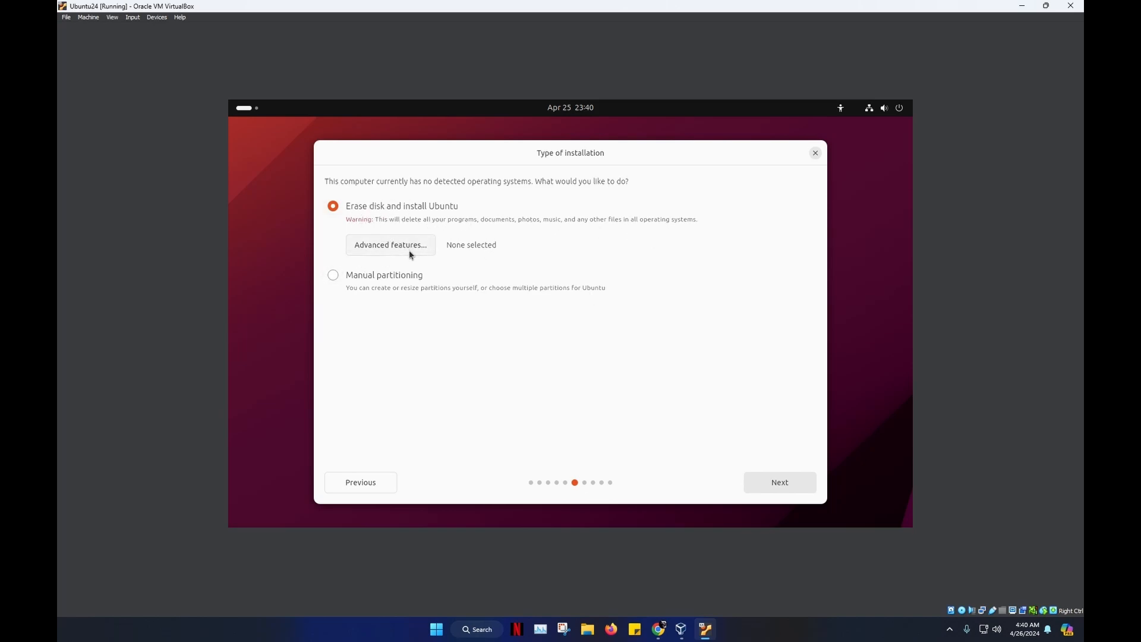
- Erase the disk, start the installation, and accept the Atlantic/St Helena timezone
click(784, 489)
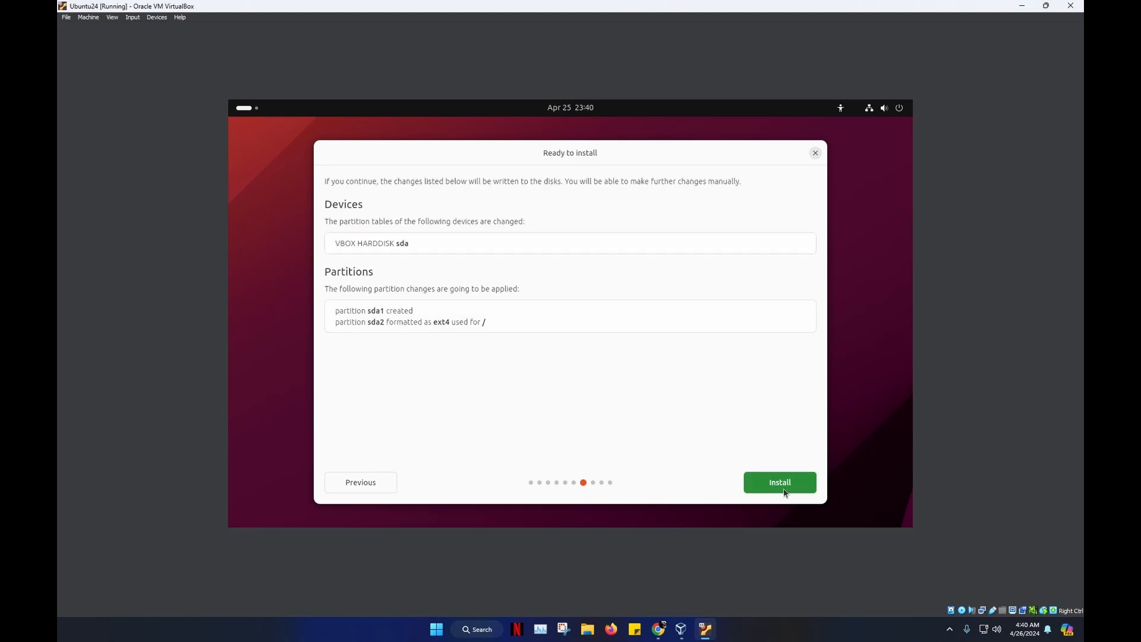
click(781, 483)
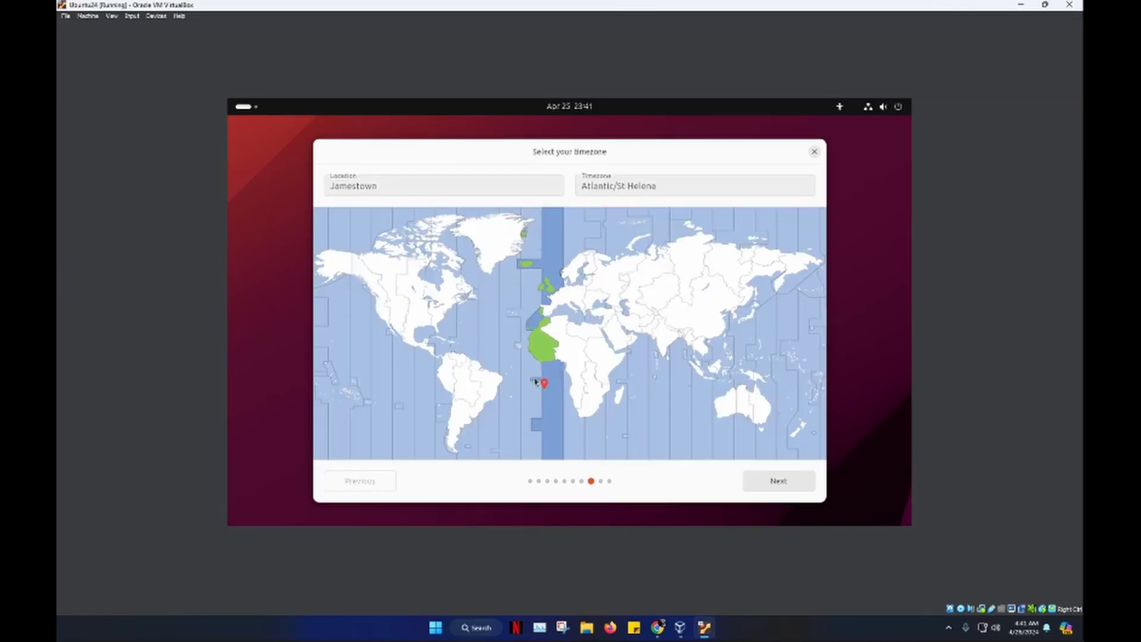
click(776, 482)
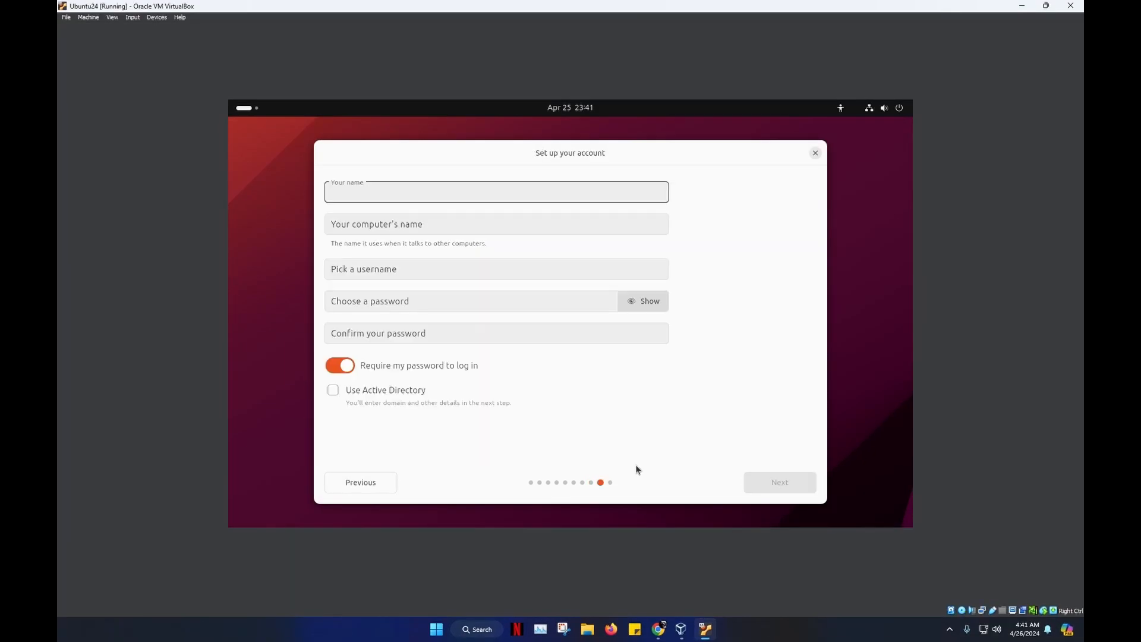
- Fill in the account's name and password fields, continue, and choose the Dark theme
text(Huzit)
click(479, 307)
text(12)
click(404, 334)
text(123)
click(777, 481)
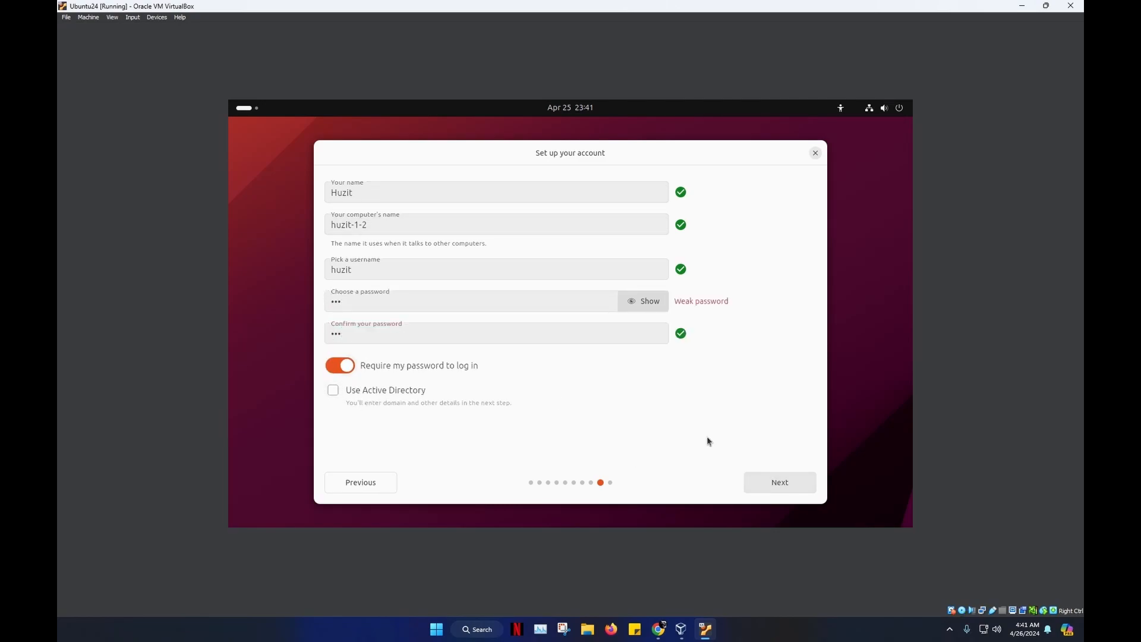
click(668, 297)
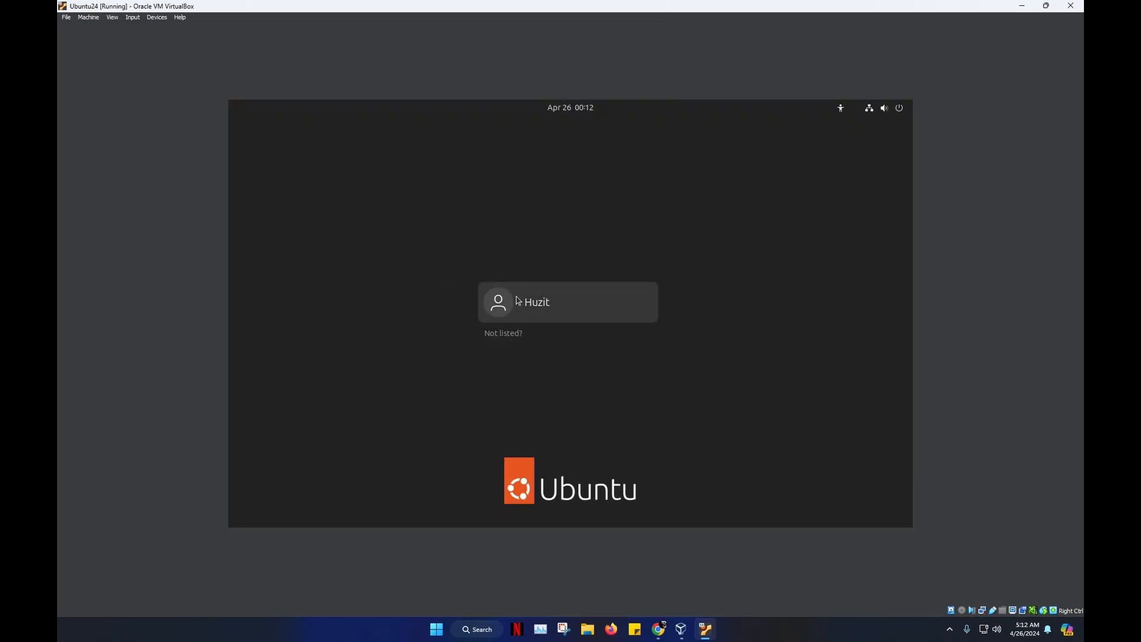
- Log in to Ubuntu as the new user with the account password
click(517, 301)
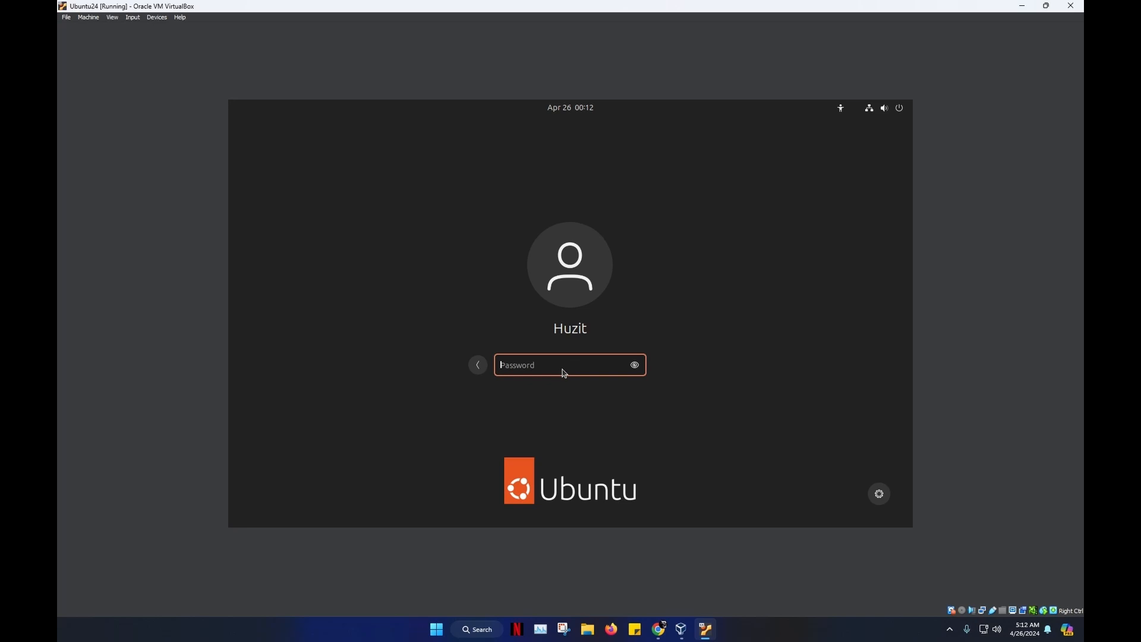
text(***)
key(Return)
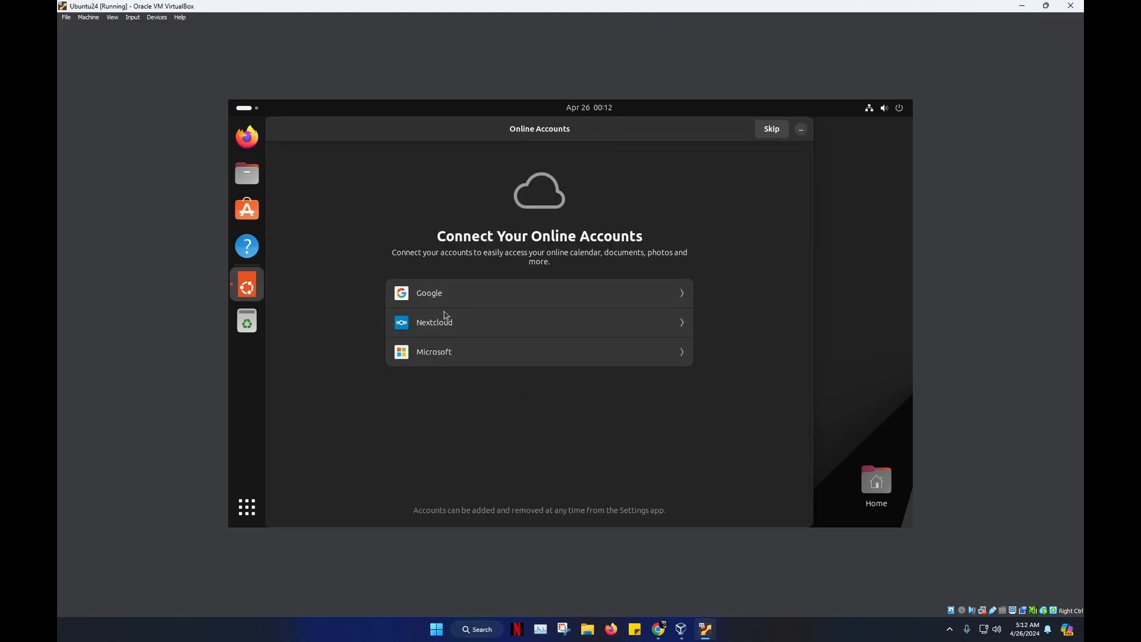
- Skip online accounts, pass the Help improve Ubuntu and Privacy pages, and finish the welcome wizard
click(775, 137)
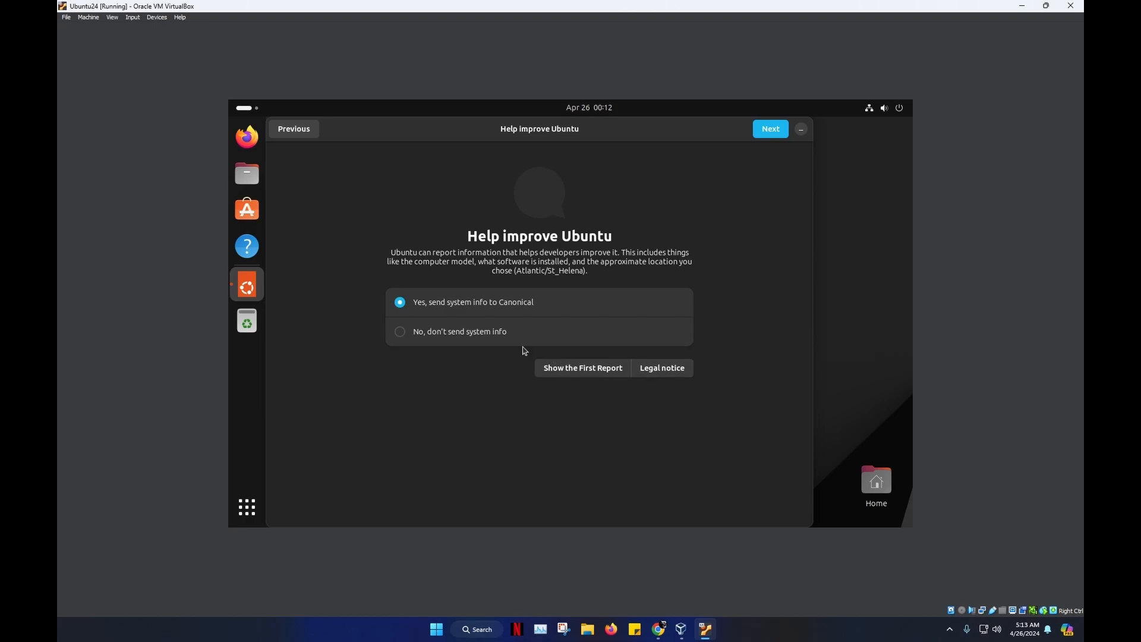
click(781, 136)
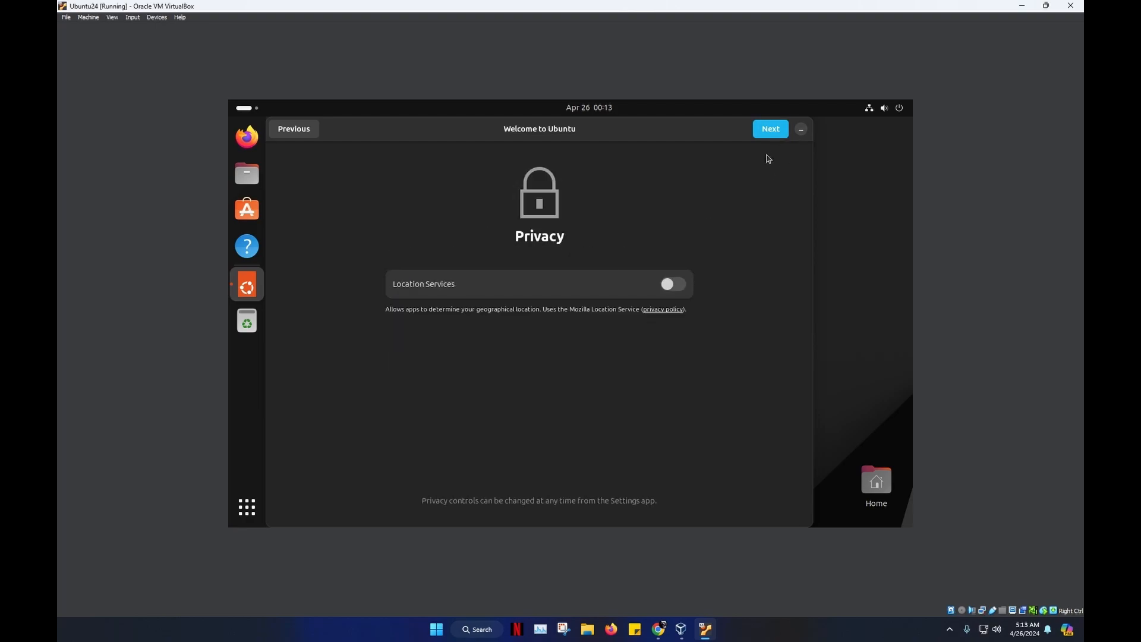
click(762, 137)
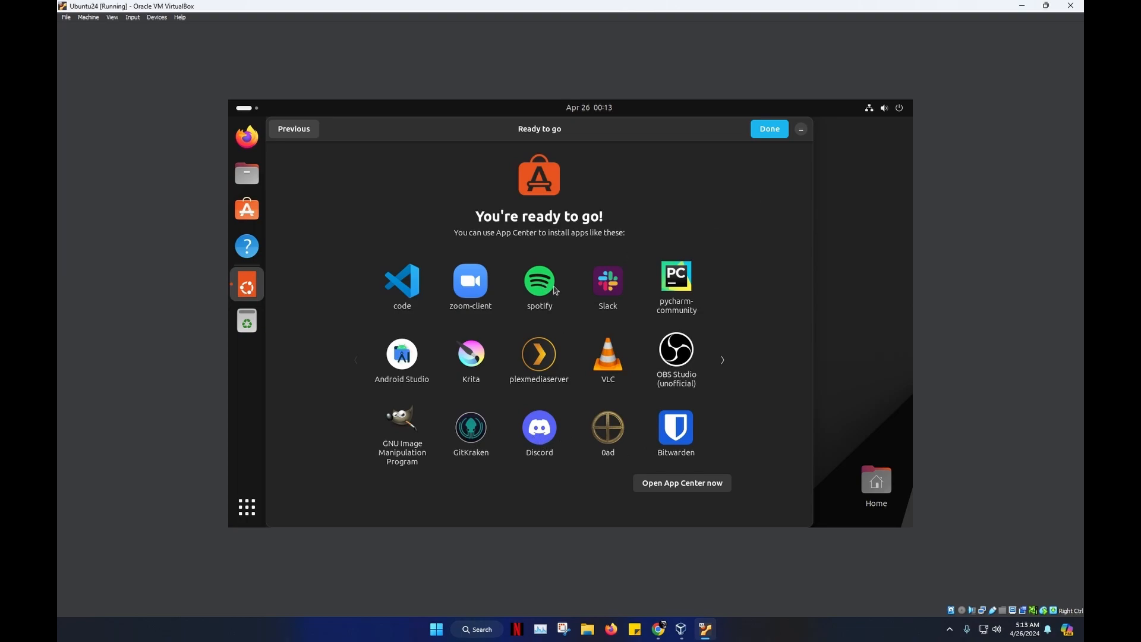
click(770, 132)
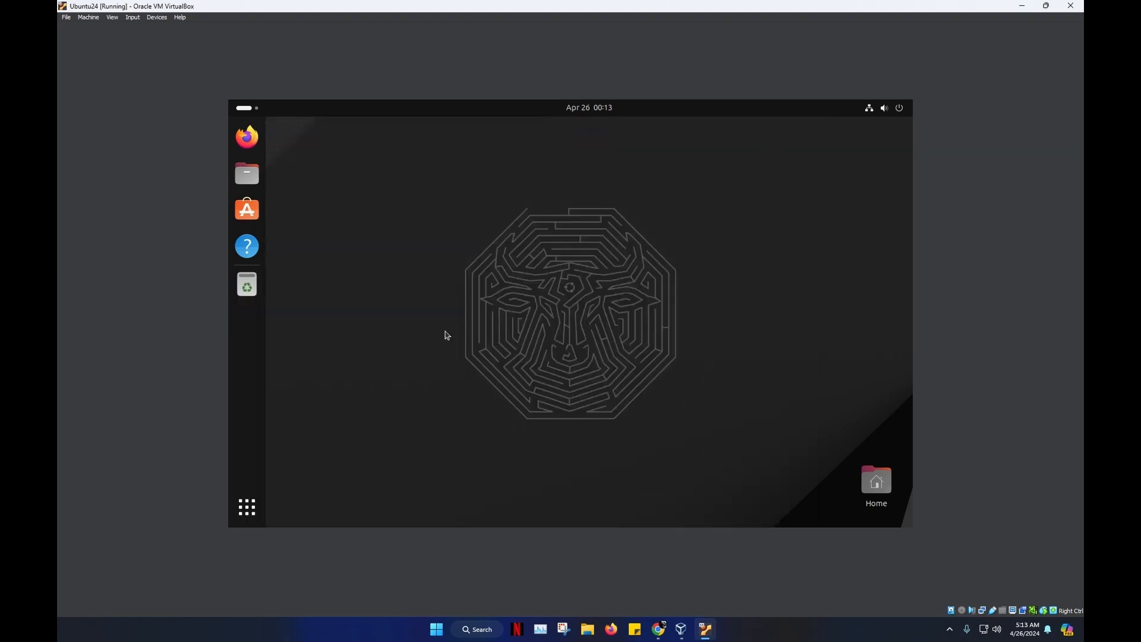
- Search App Center for 'spotify' and start installing it, authenticating with the account password
click(247, 174)
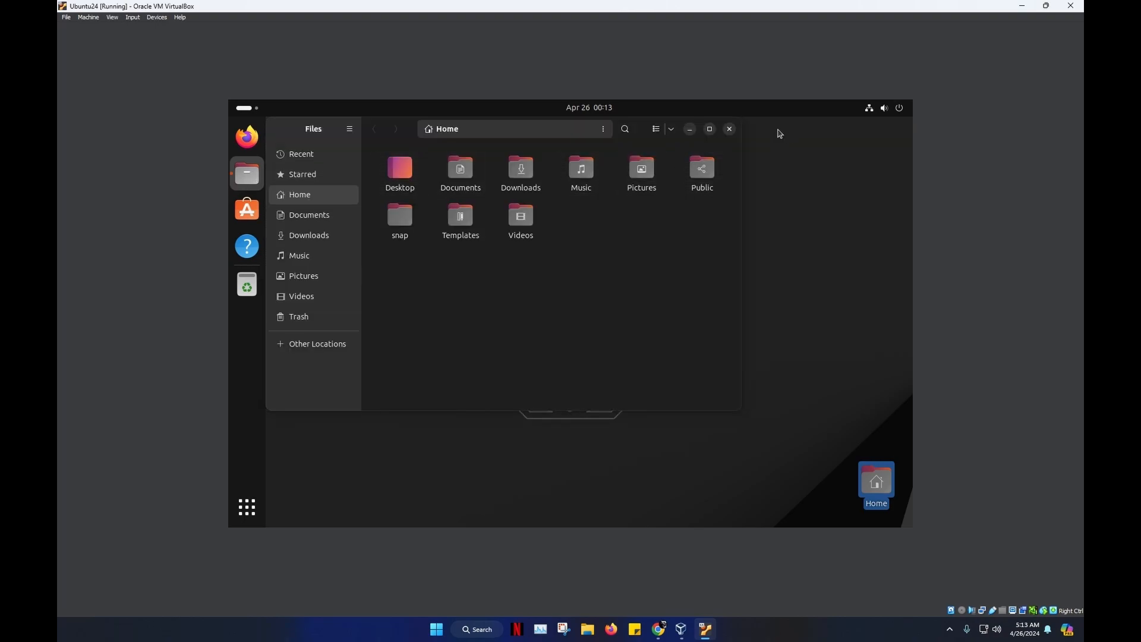
click(730, 129)
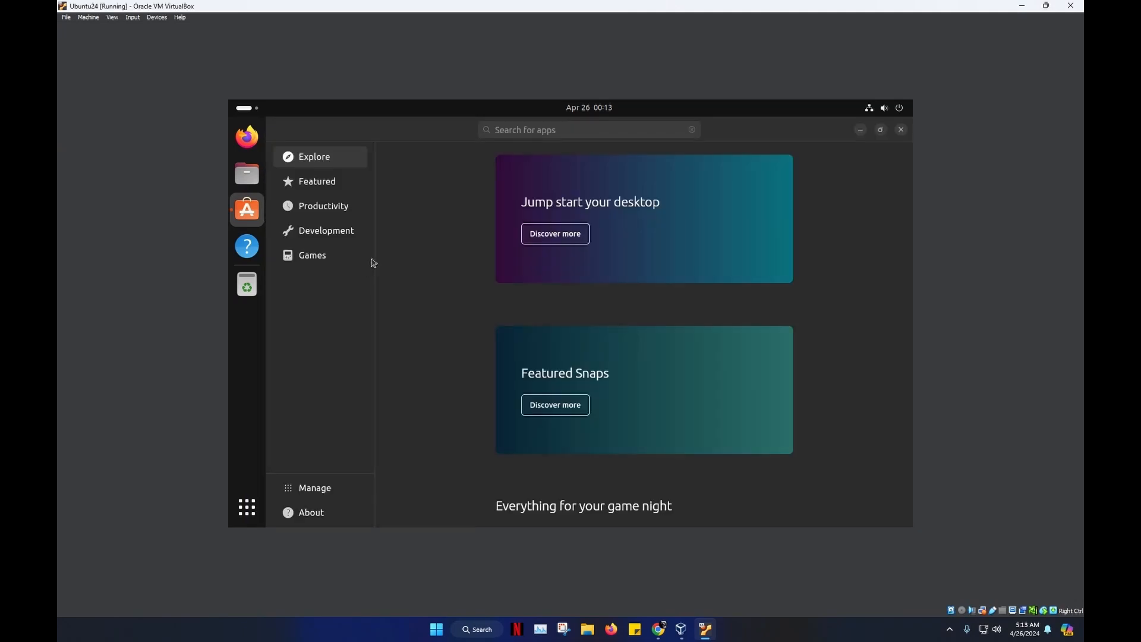
click(575, 132)
text(spot)
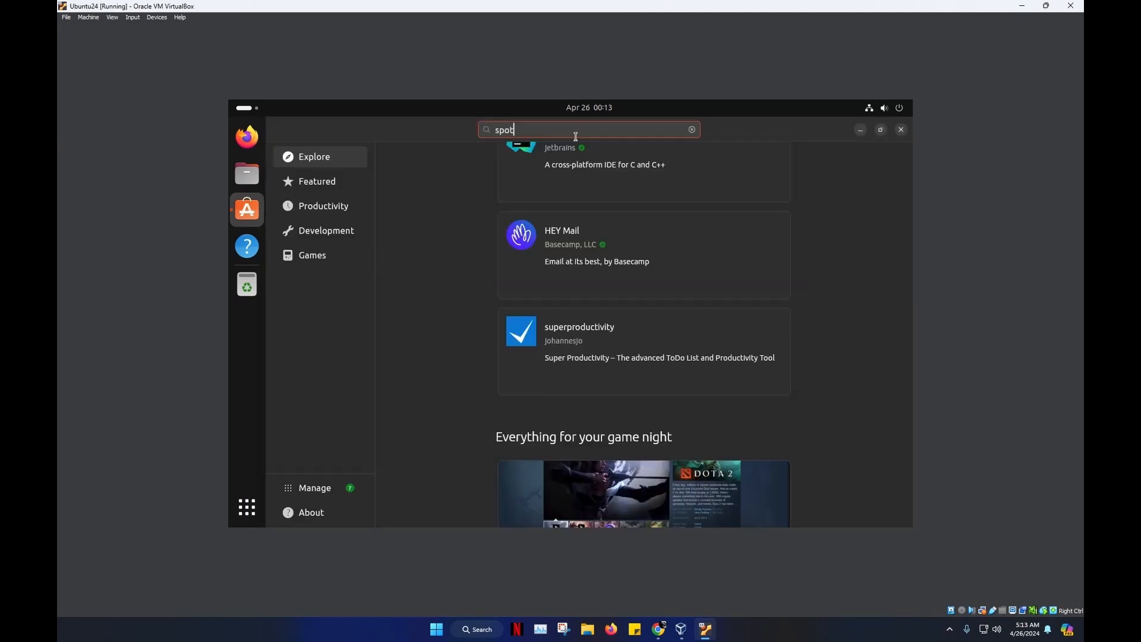
text(ify)
key(Return)
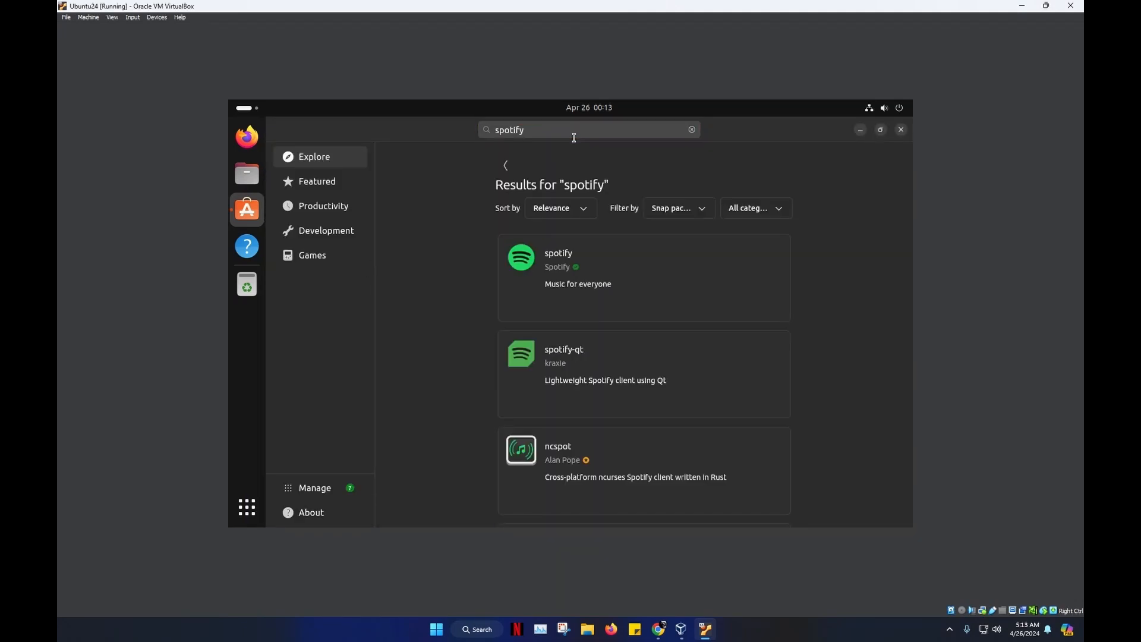
click(678, 269)
click(699, 273)
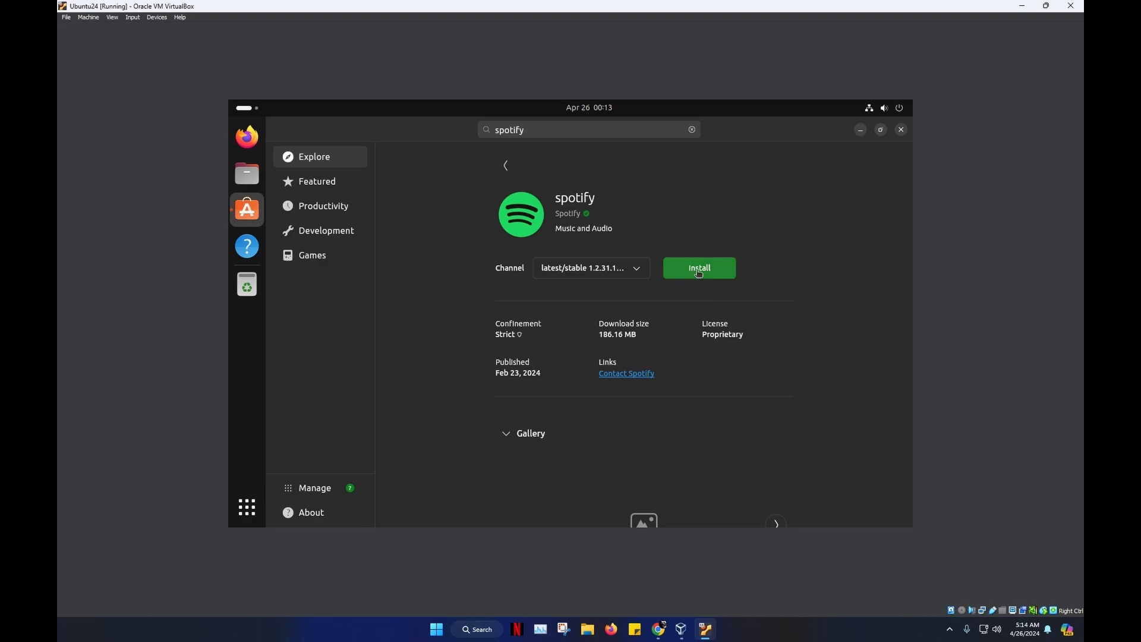
text(•••)
click(621, 414)
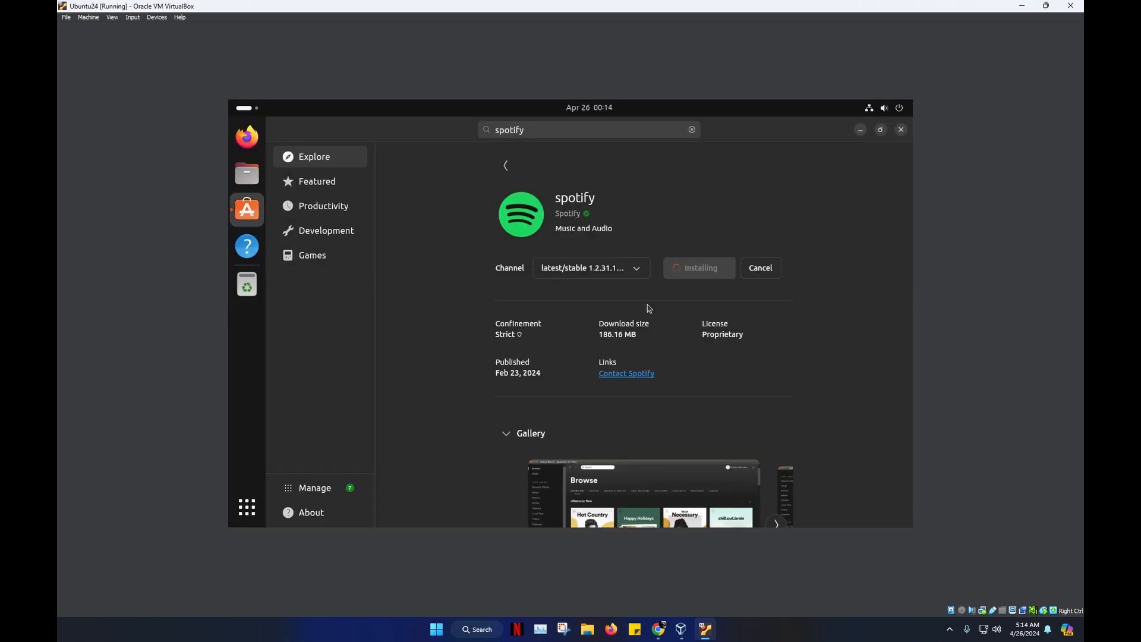
- Switch the VM window to full-screen mode
click(115, 18)
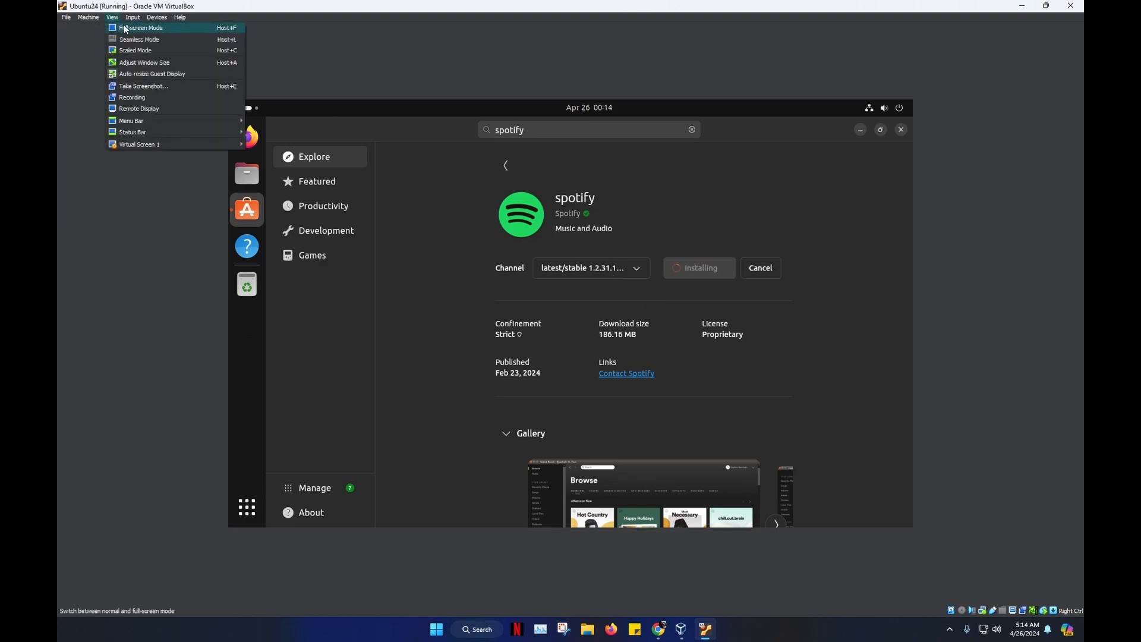
click(123, 28)
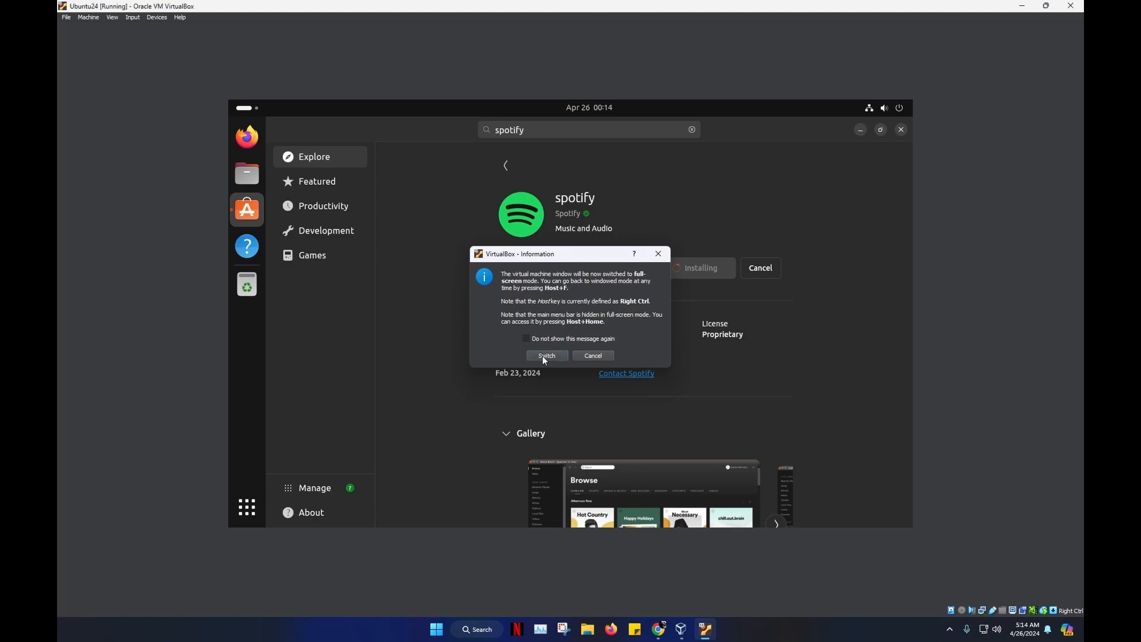
click(543, 355)
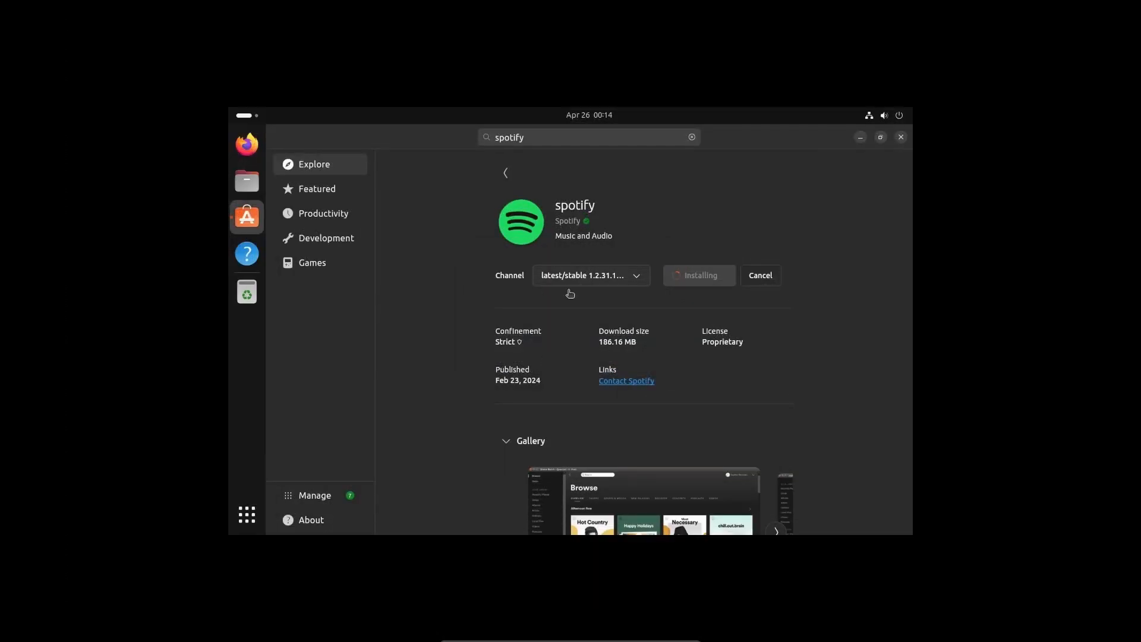
- Cancel closing the machine and return the VM from full-screen to windowed mode
mouse_move(589, 639)
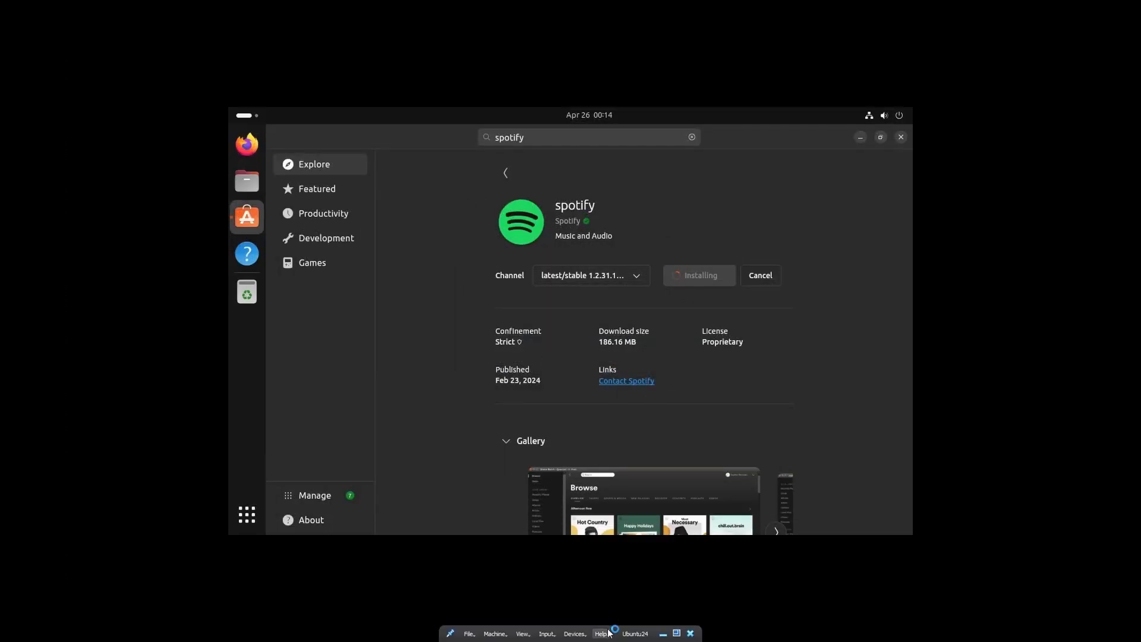
click(690, 634)
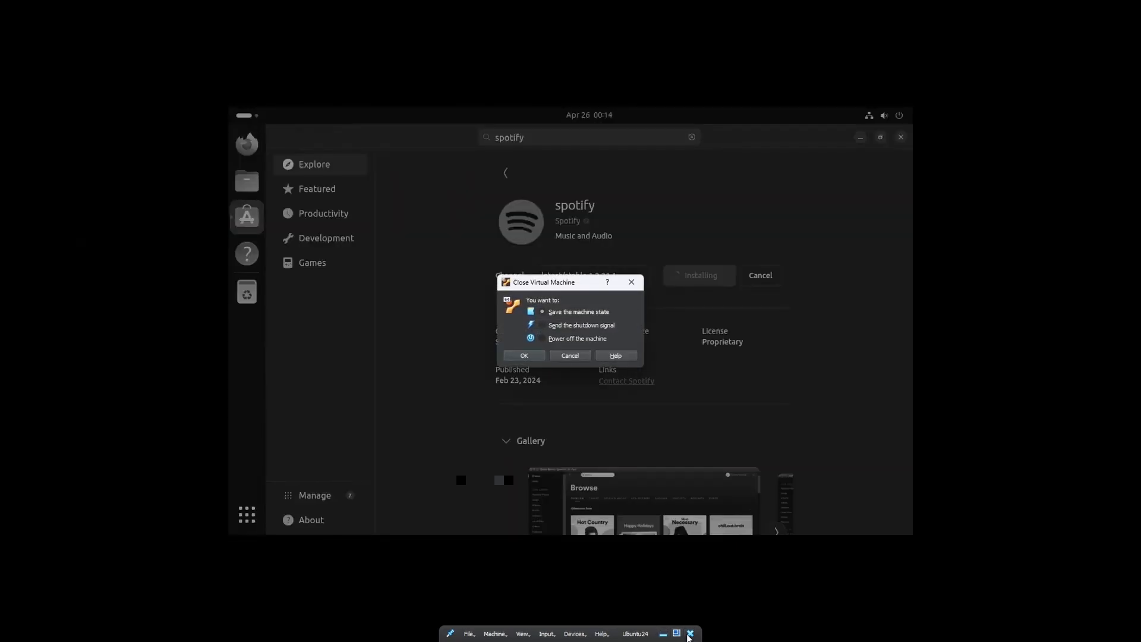
click(580, 358)
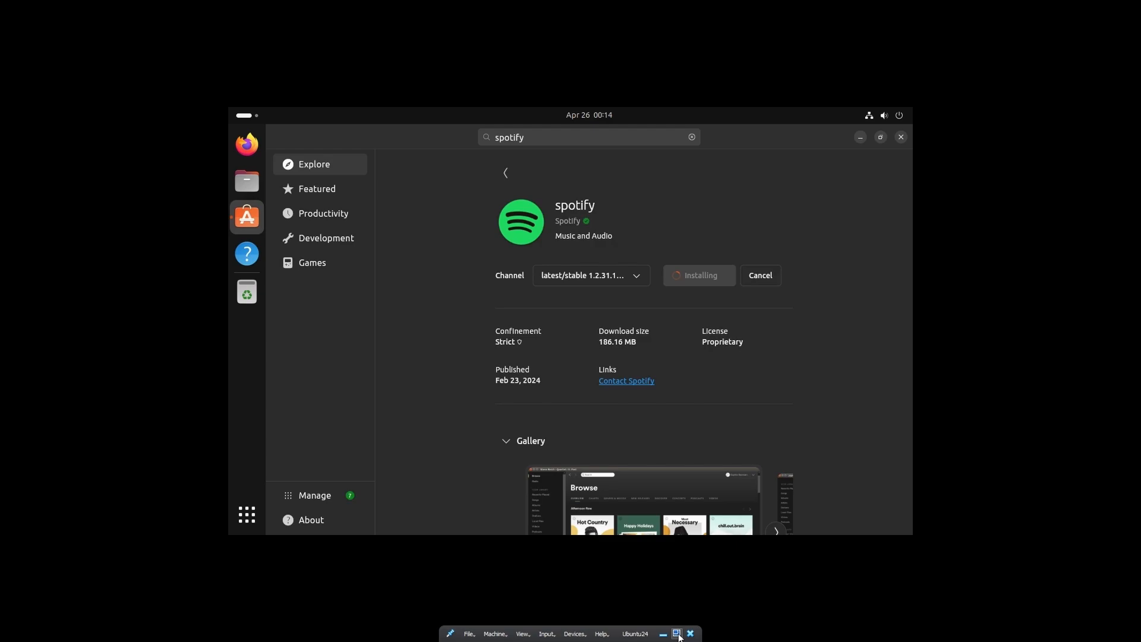
click(664, 634)
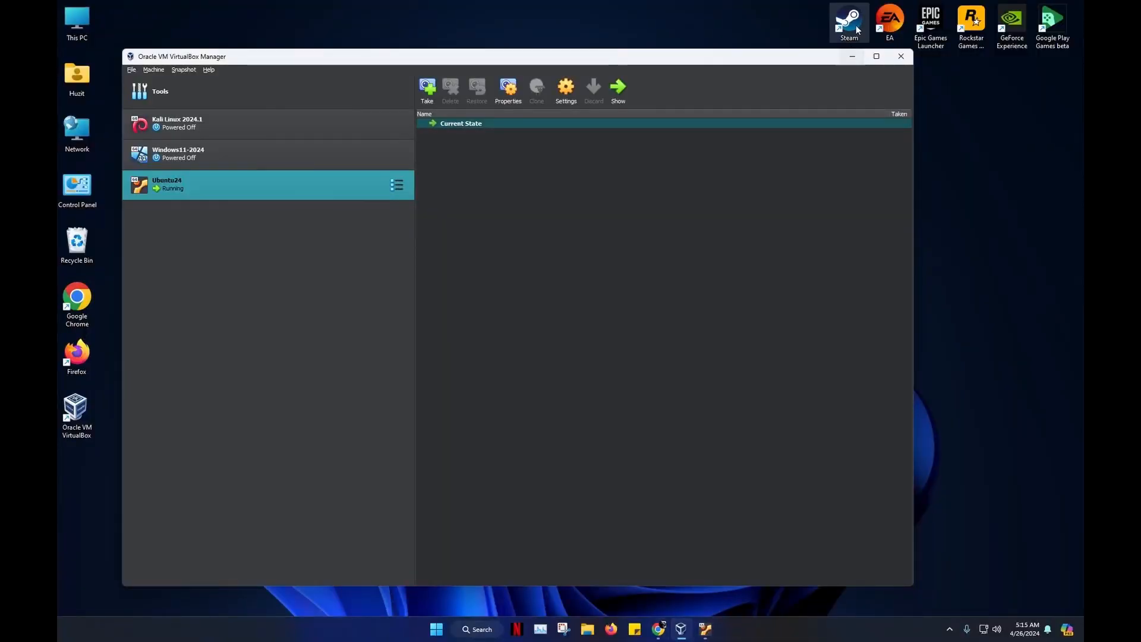
click(704, 629)
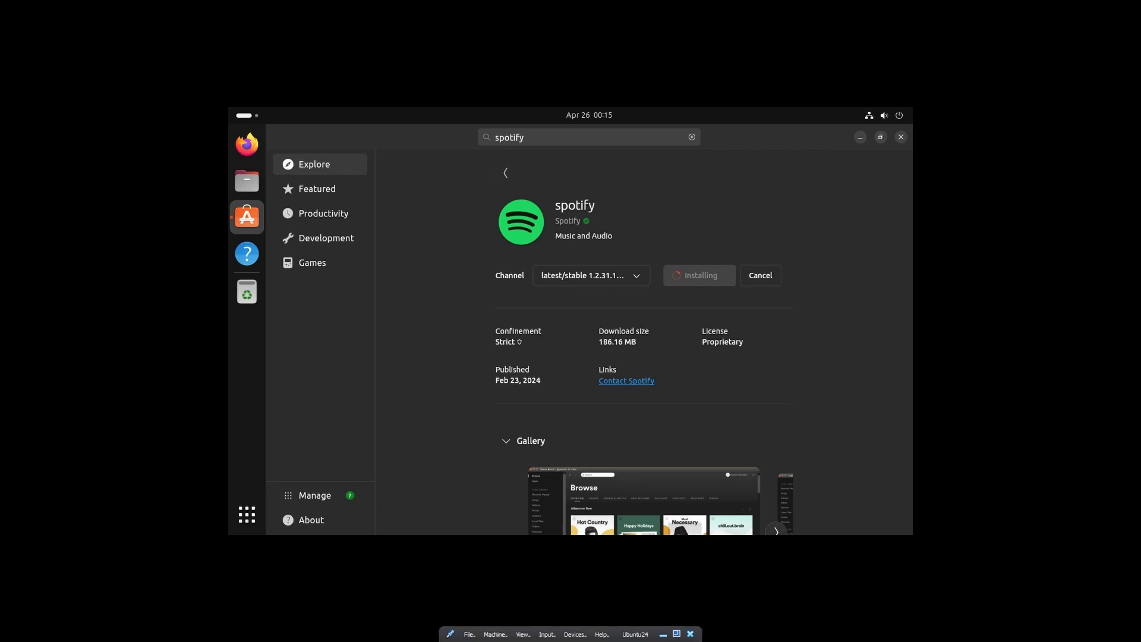
click(677, 634)
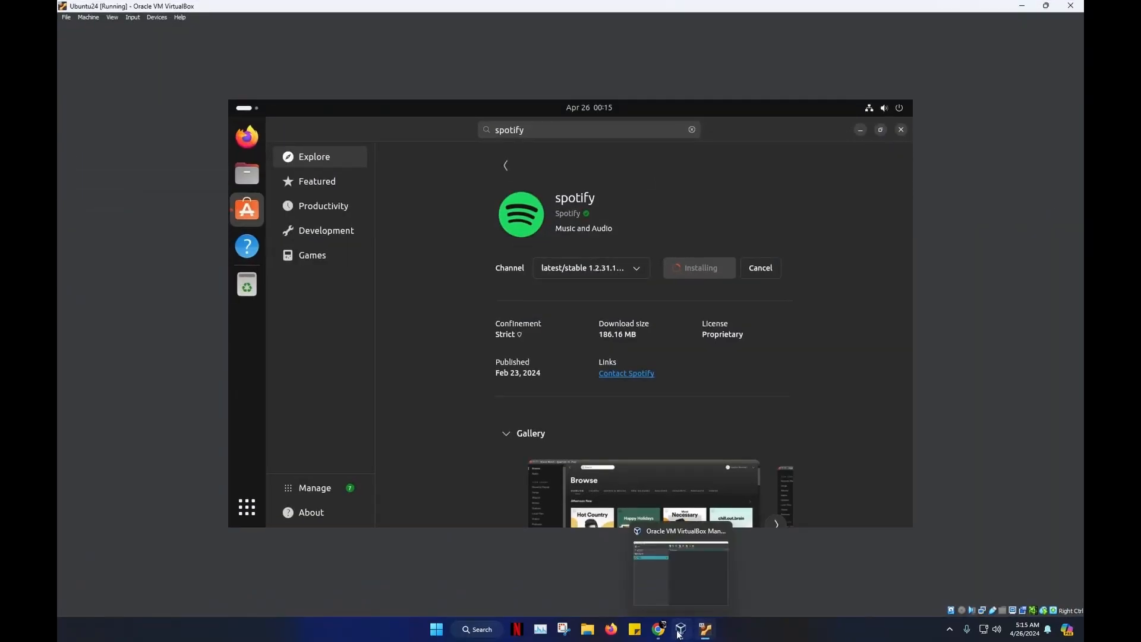
- Insert the Guest Additions CD image and open the mounted disc in Files
click(131, 20)
mouse_move(153, 20)
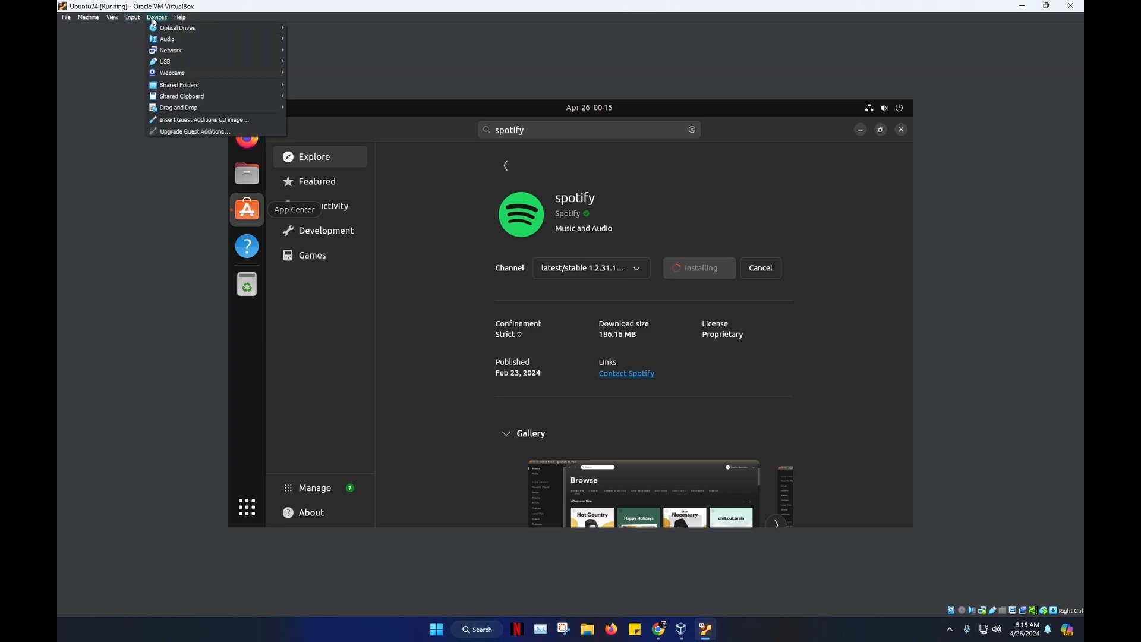
click(194, 120)
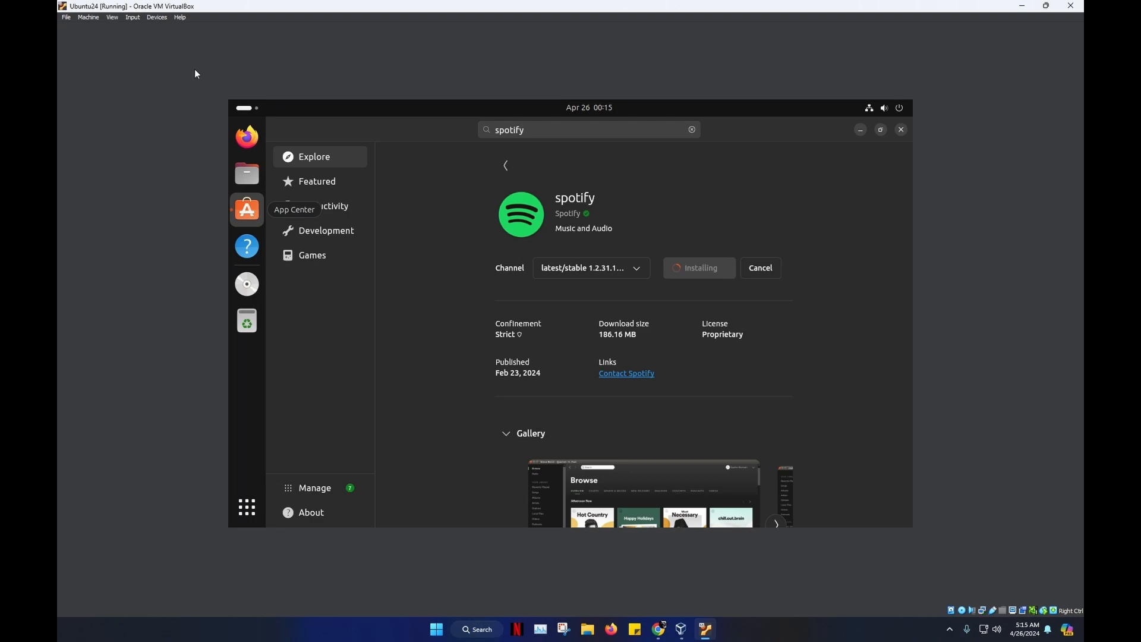
right_click(249, 288)
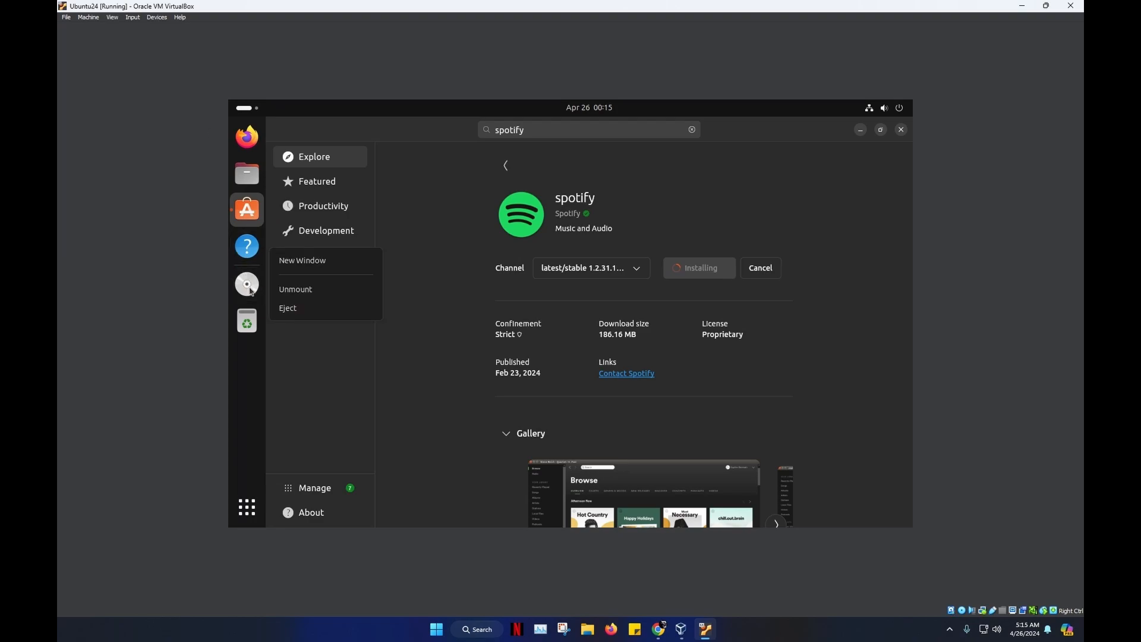
click(250, 289)
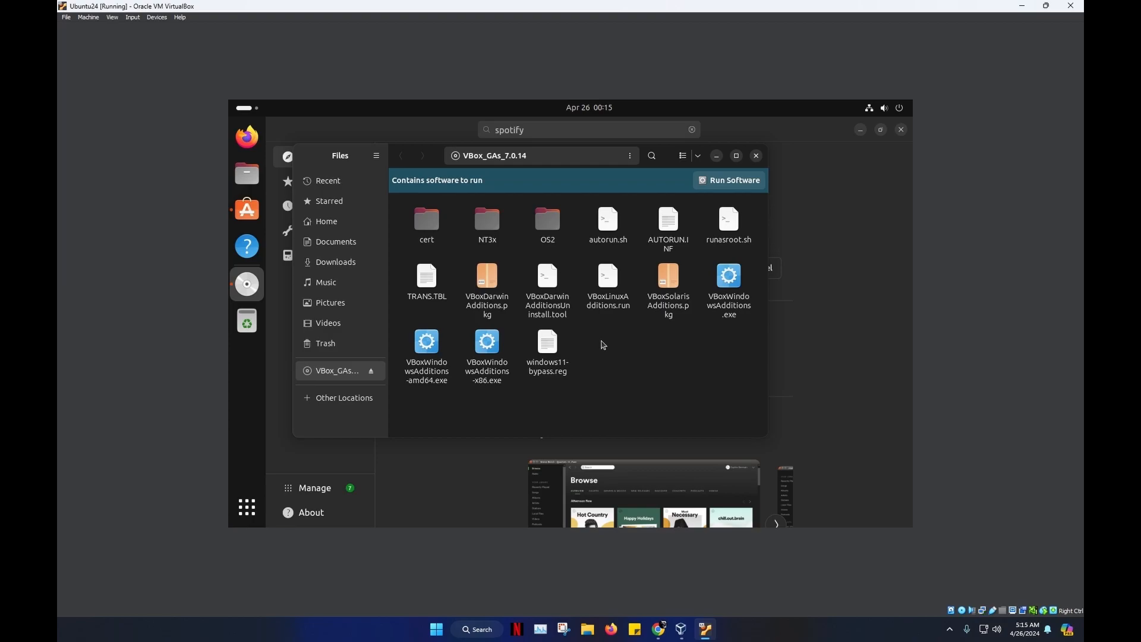
- Open a terminal in the Guest Additions folder, list its files, and copy the VBoxLinuxAdditions.run name
right_click(602, 345)
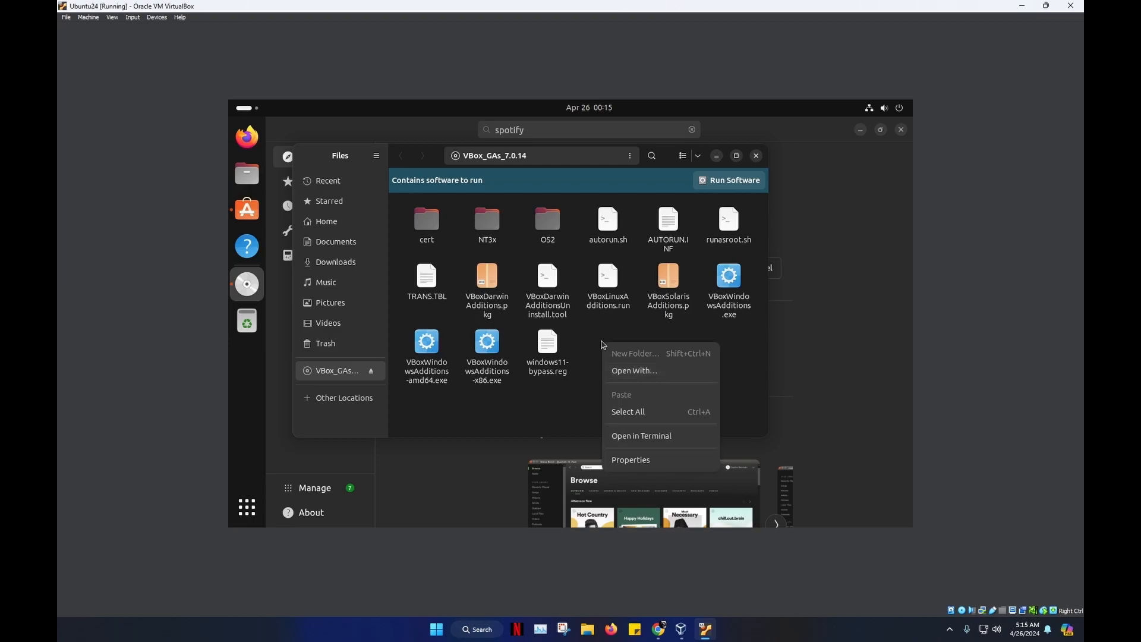
click(638, 441)
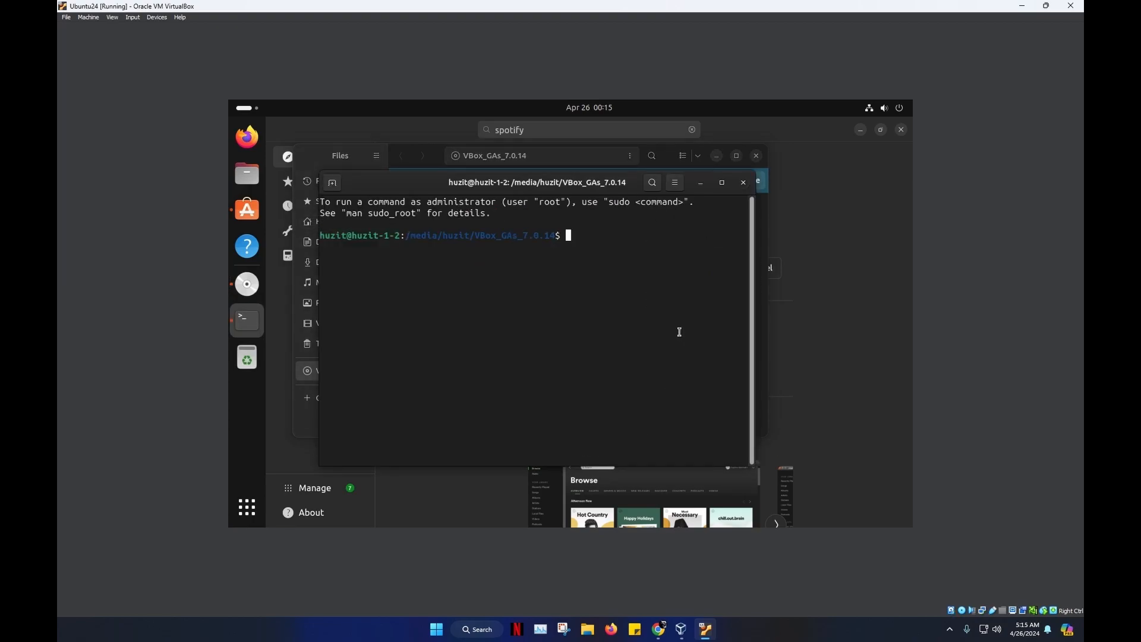
text(ls)
key(Return)
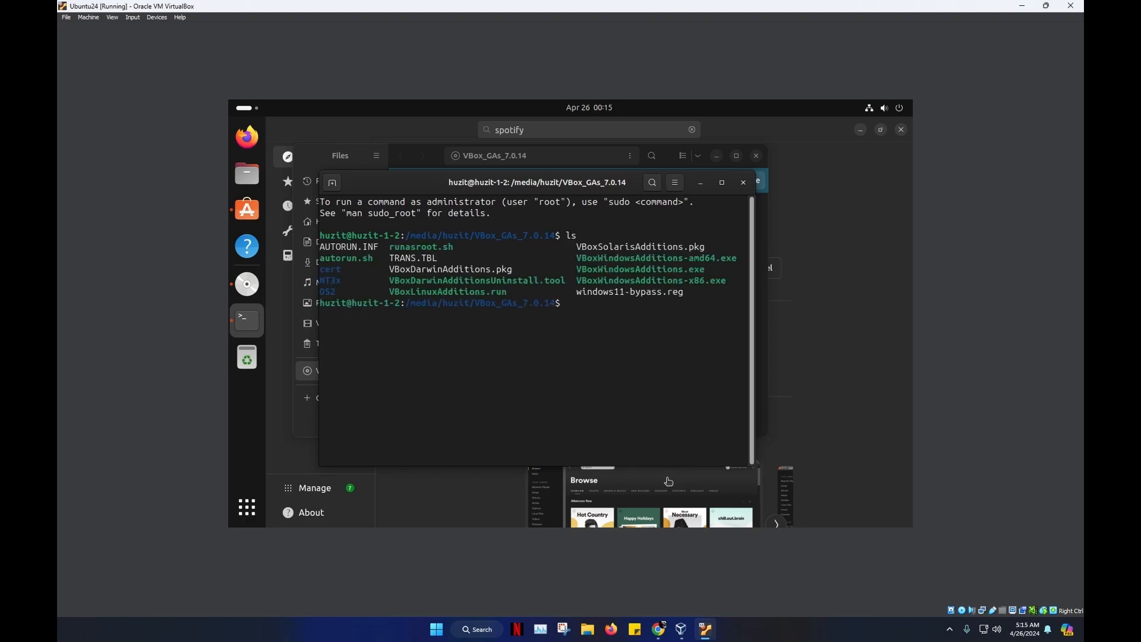
drag(510, 292, 390, 291)
right_click(410, 295)
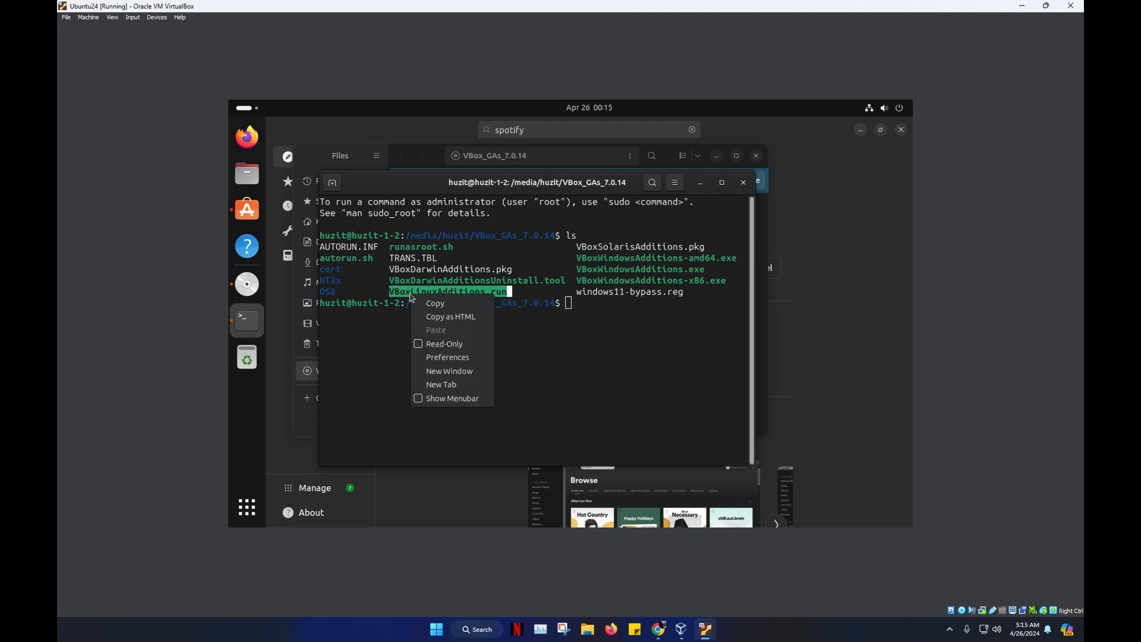
click(435, 303)
click(573, 308)
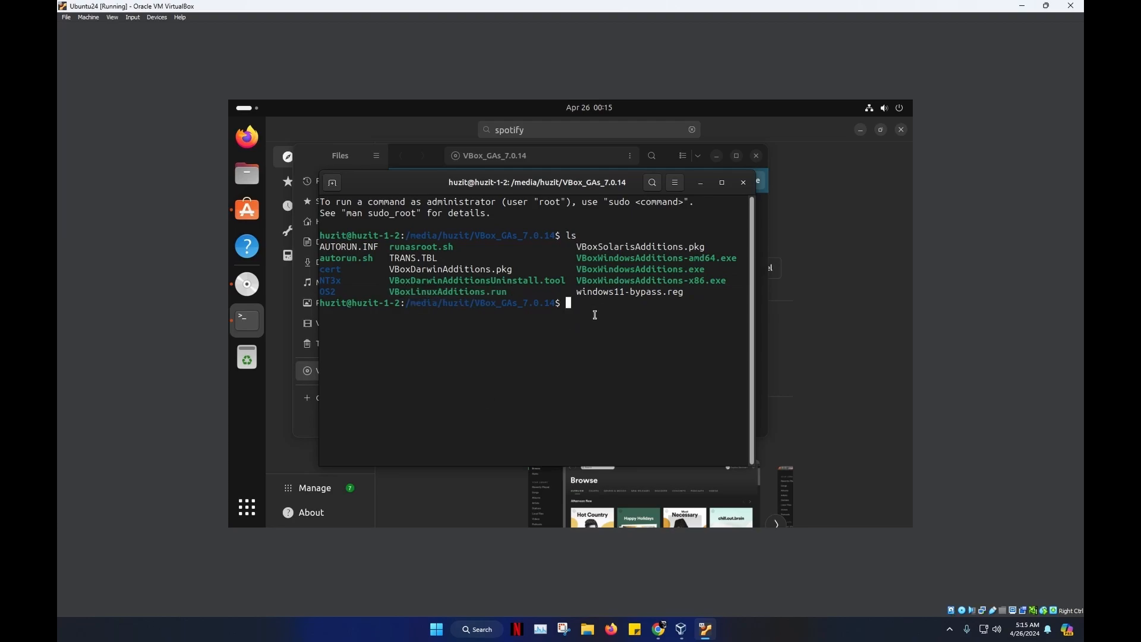
- Run 'sudo ./VBoxLinuxAdditions.run' and enter the account password to start the installer
text(sudo ./)
right_click(616, 307)
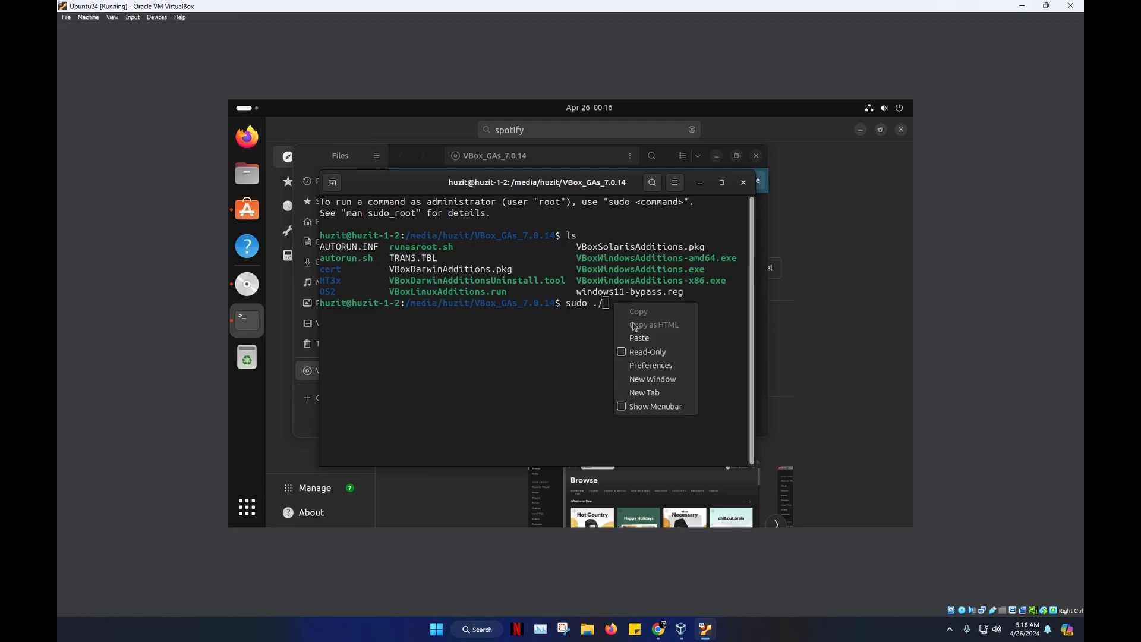
click(640, 338)
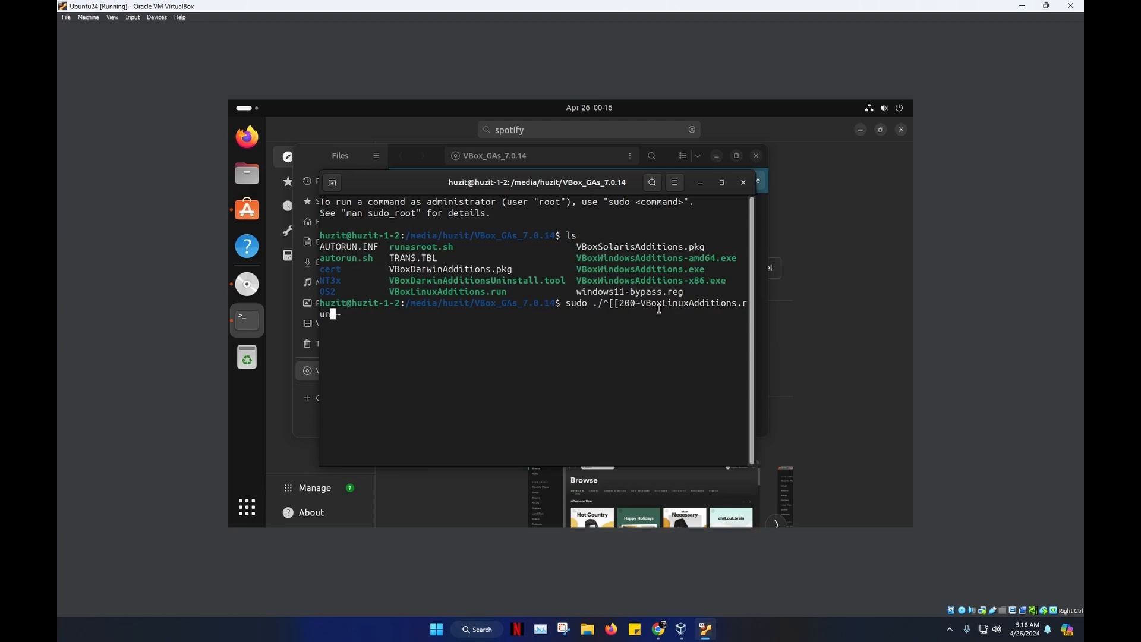
key(BackSpace)
key(BackSpace)
key(Left)
key(Left)
key(Left)
key(Left)
key(Left)
key(Left)
key(Left)
key(Left)
key(Left)
key(Left)
key(Left)
key(Left)
key(Left)
key(Left)
key(Left)
key(Left)
key(Left)
key(Right)
key(Right)
key(Right)
key(Right)
key(BackSpace)
key(BackSpace)
key(BackSpace)
key(BackSpace)
key(BackSpace)
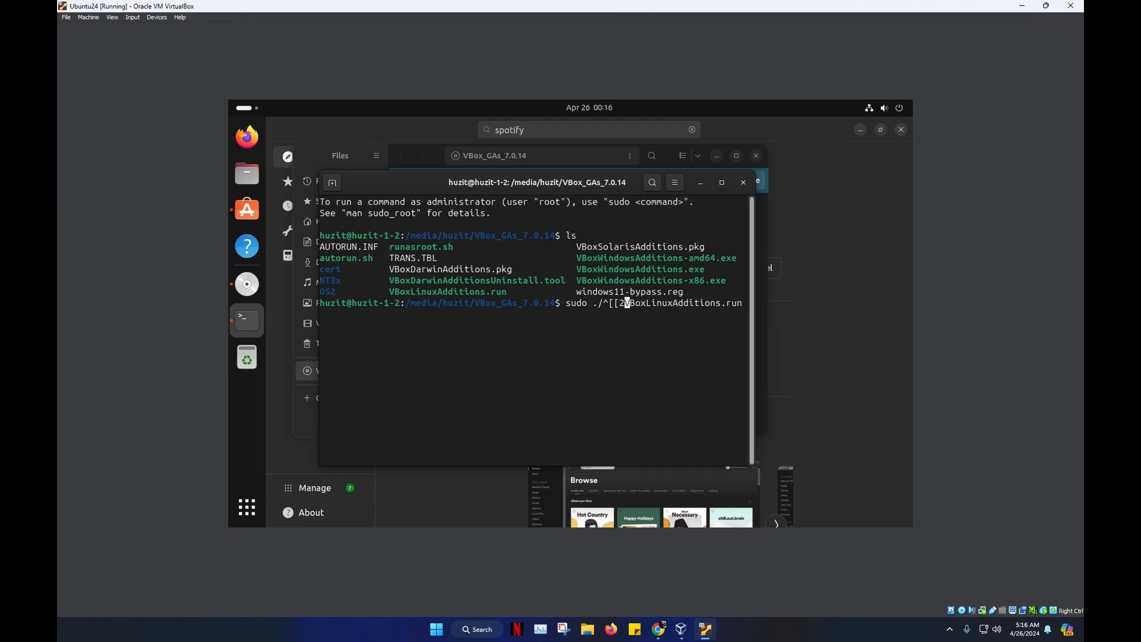
key(BackSpace)
key(Return)
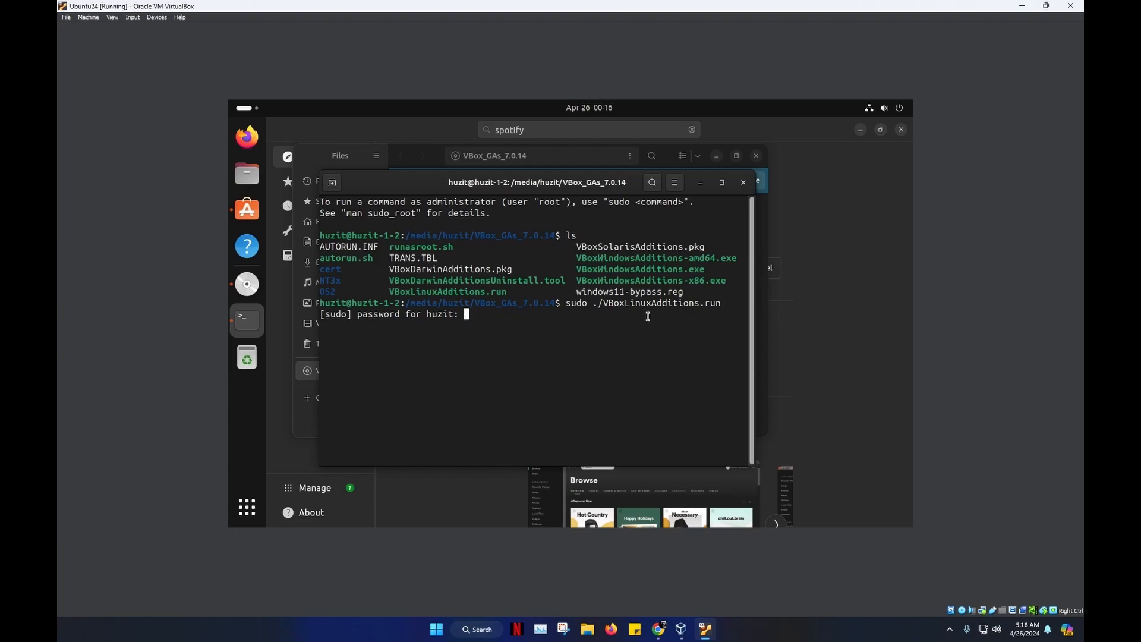
key(Return)
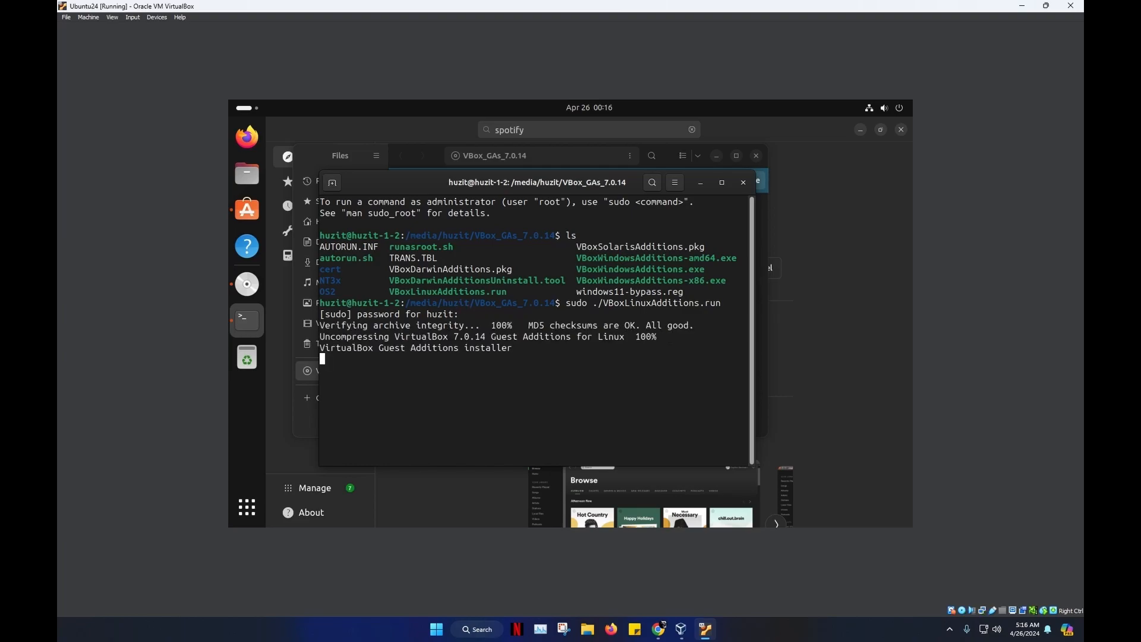
mouse_move(630, 176)
mouse_down()
mouse_move(517, 233)
mouse_move(632, 185)
mouse_up()
- Minimise Files and close the terminal once the Guest Additions installer finishes
click(716, 156)
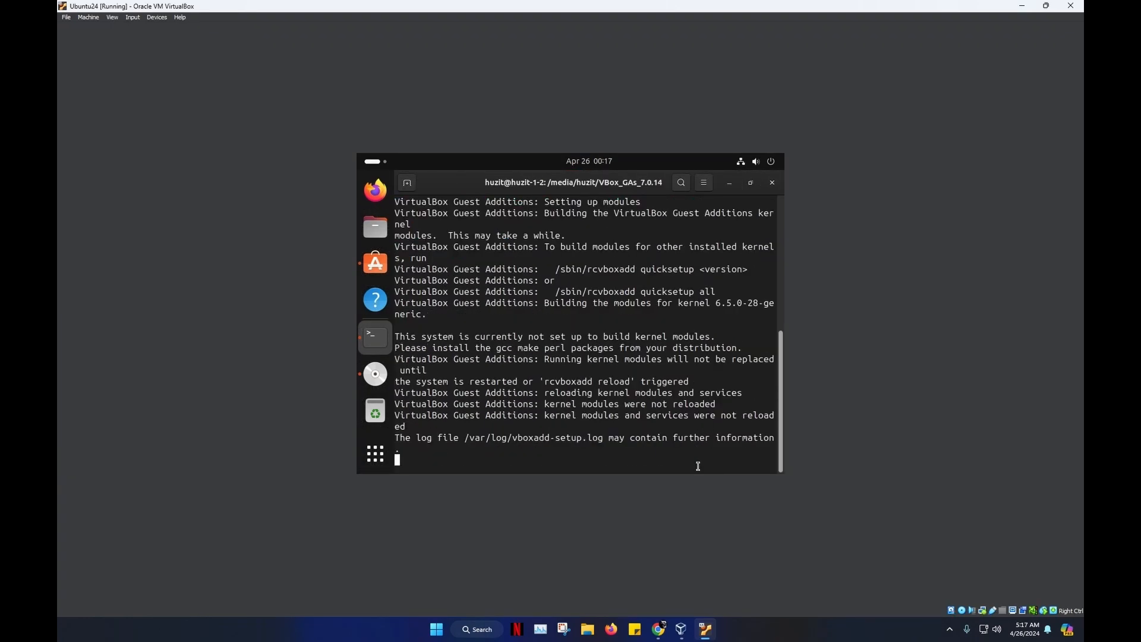
click(772, 184)
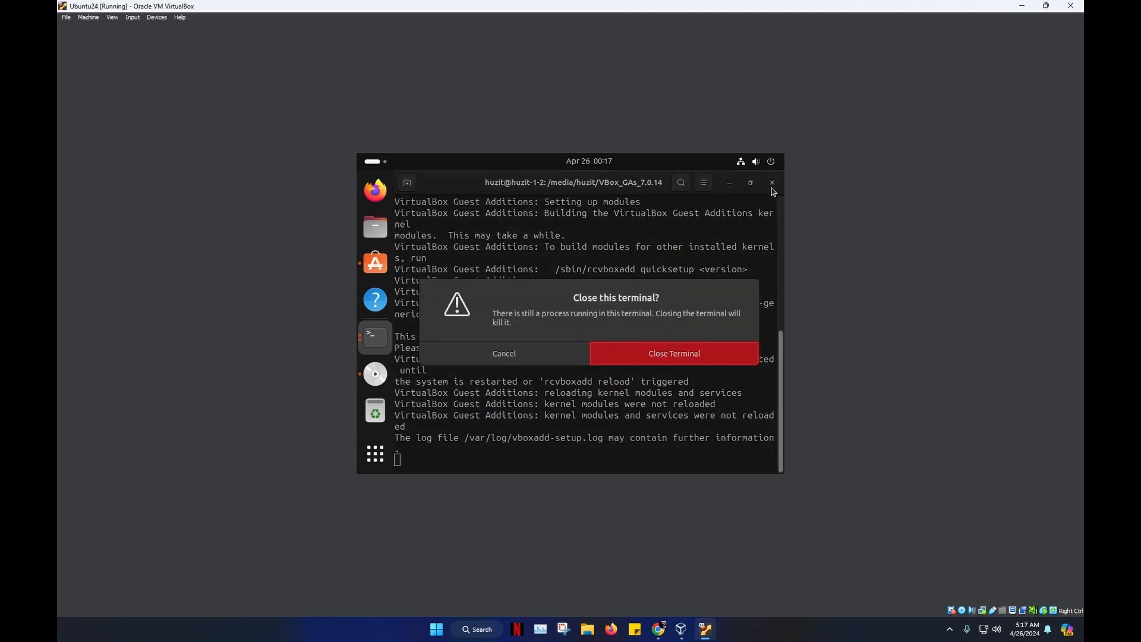
click(556, 360)
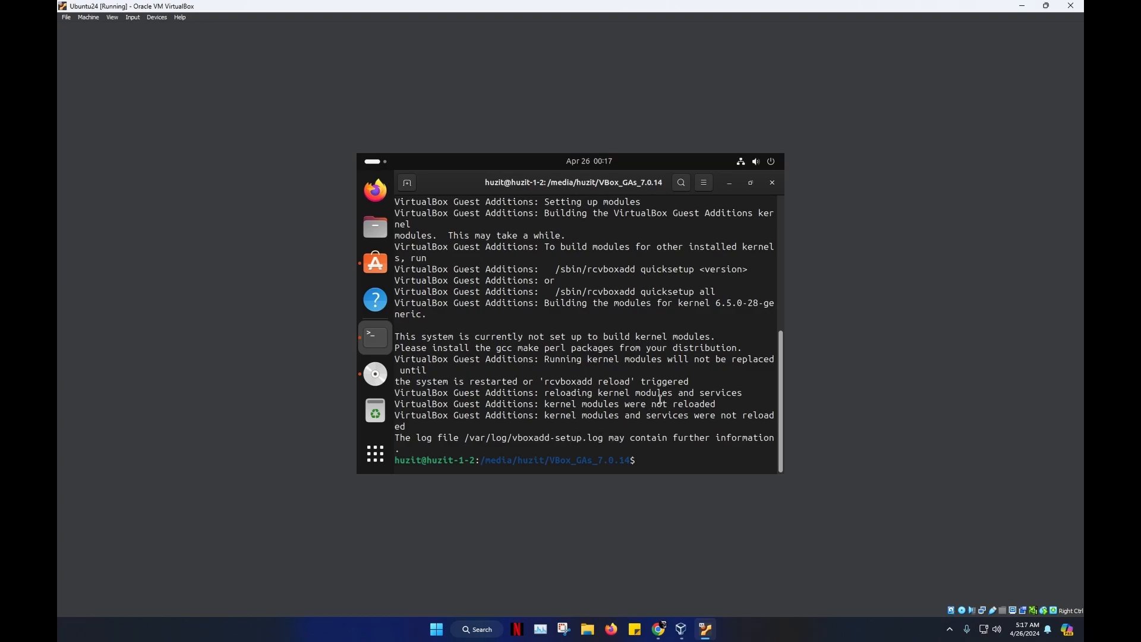
click(772, 184)
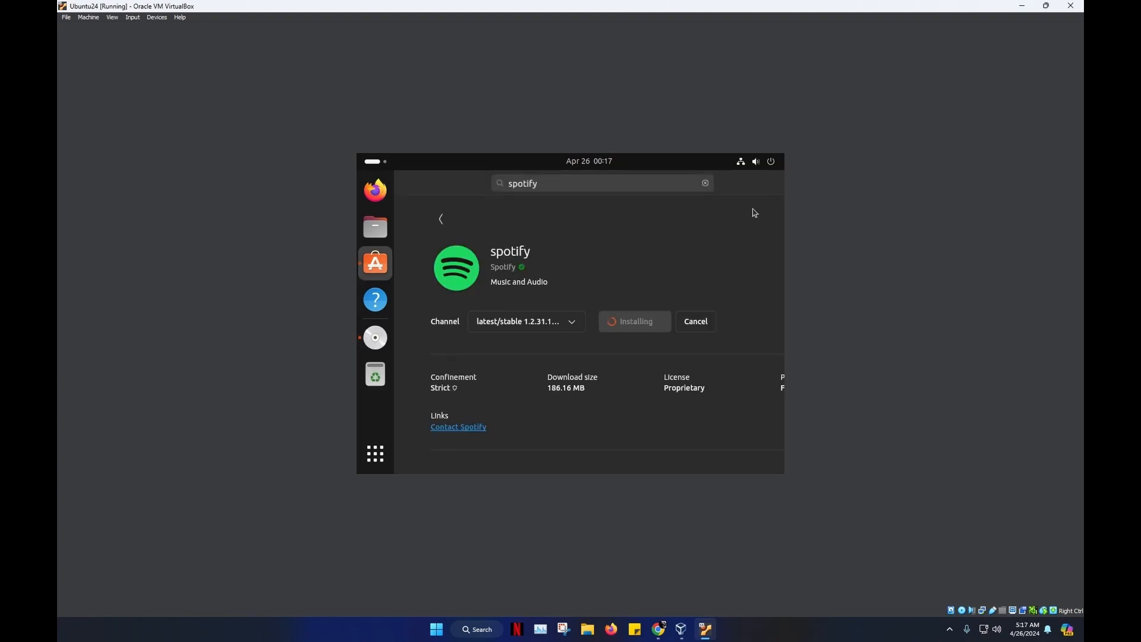
- Restart the Ubuntu guest from the quick settings power menu
click(776, 166)
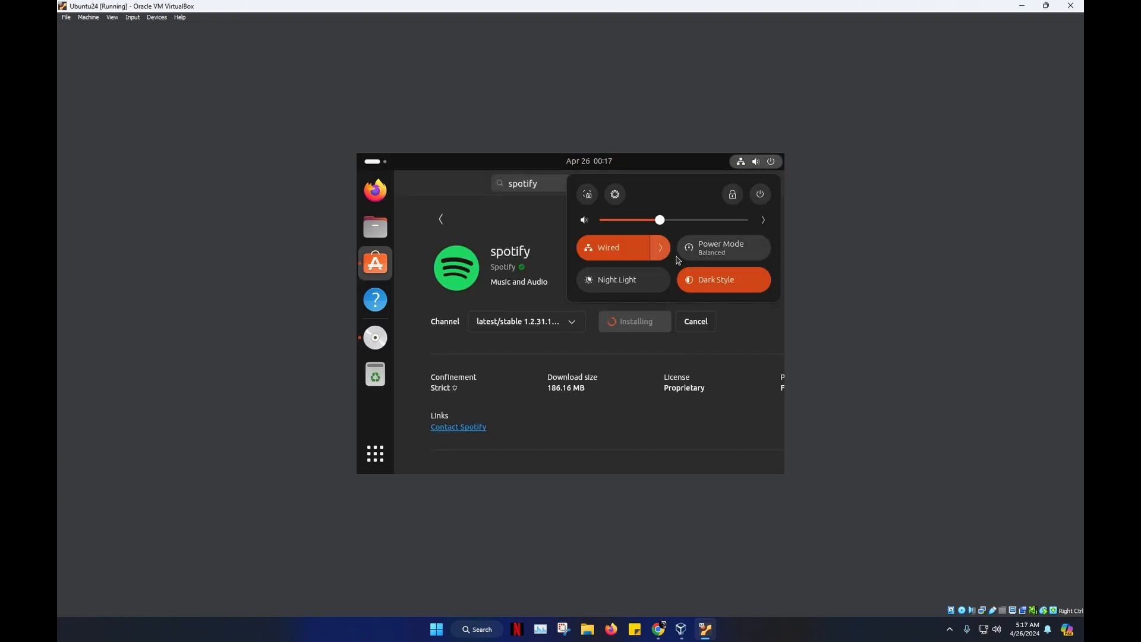
click(760, 194)
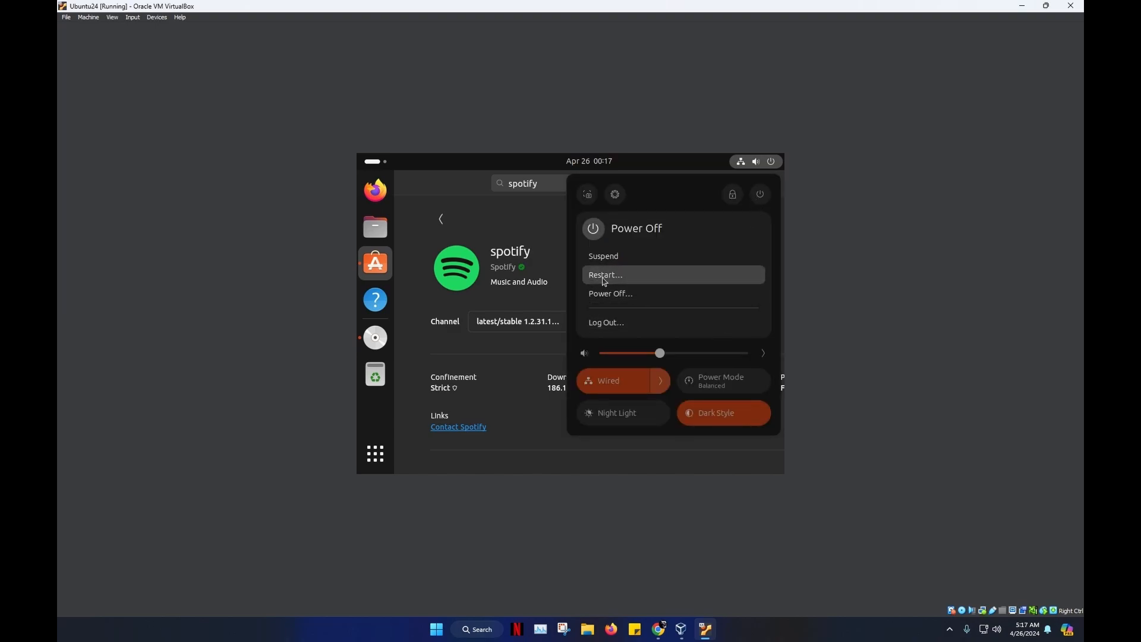
click(605, 276)
click(629, 346)
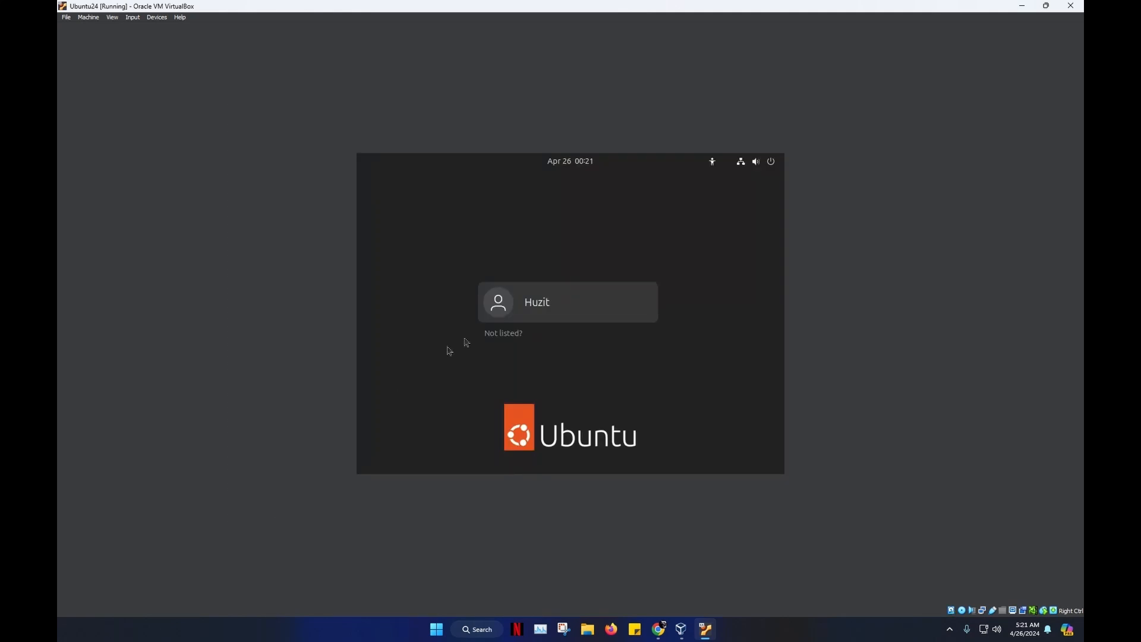
- Sign back in to the user account with its password
click(537, 313)
text(•••)
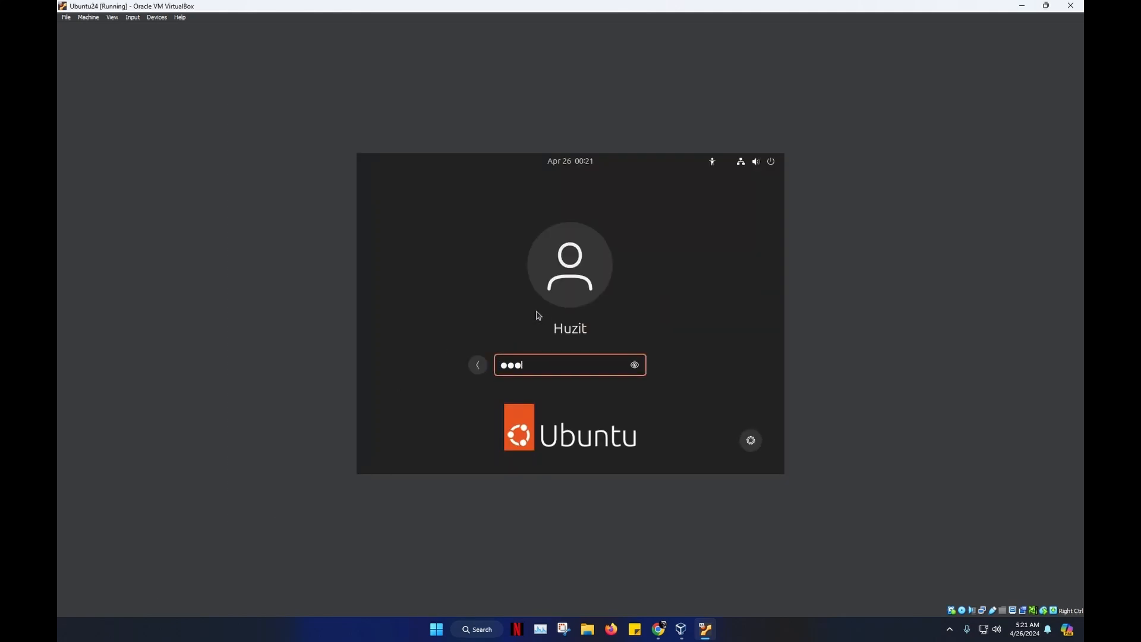
key(Return)
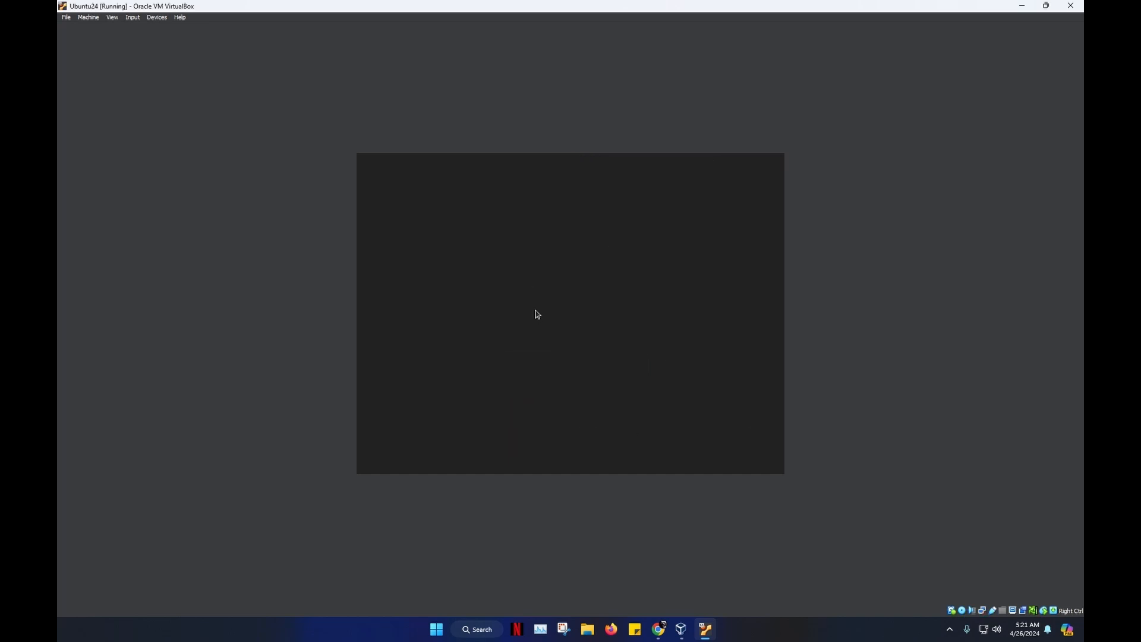
- Enter full-screen mode and exit back to windowed view, then choose Full-screen Mode again
click(112, 18)
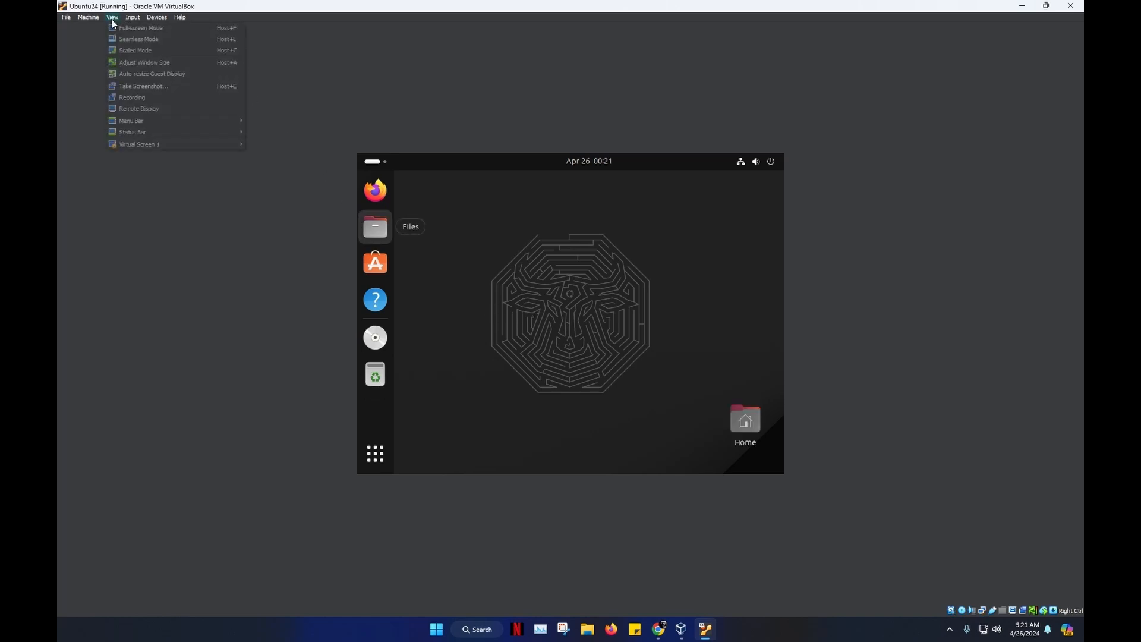
click(127, 29)
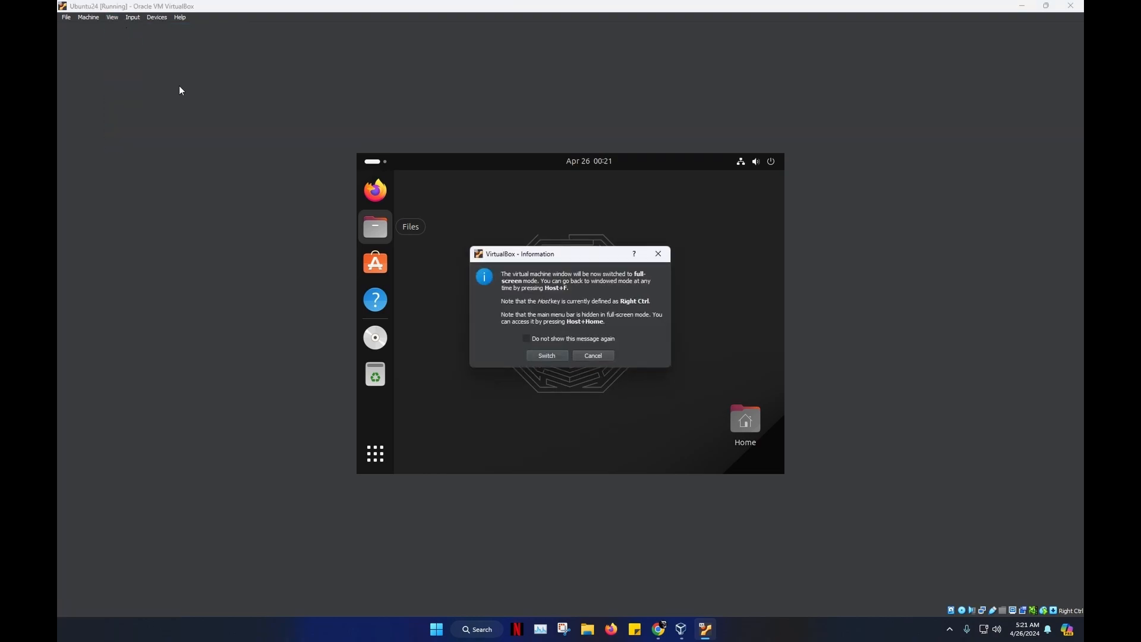
click(561, 359)
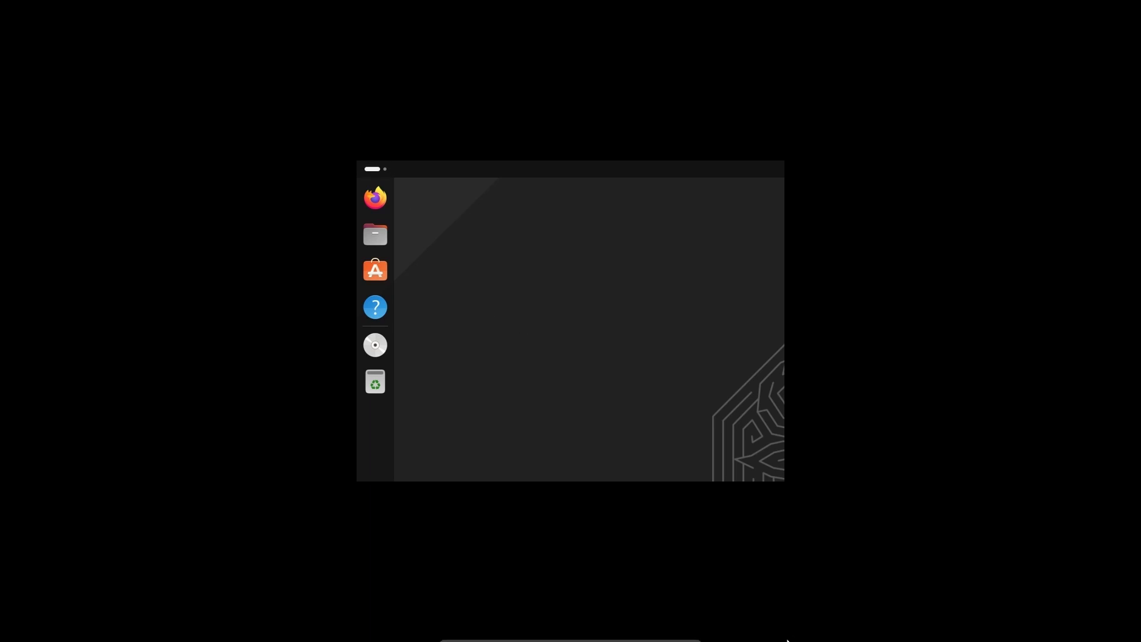
mouse_move(711, 634)
click(677, 634)
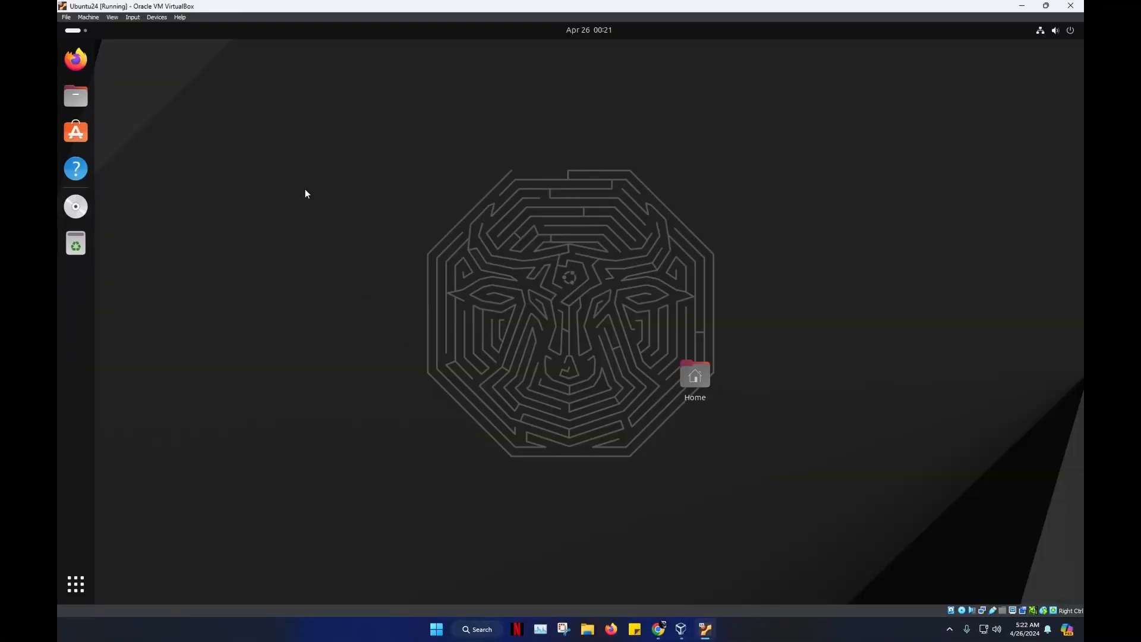
click(112, 17)
click(169, 27)
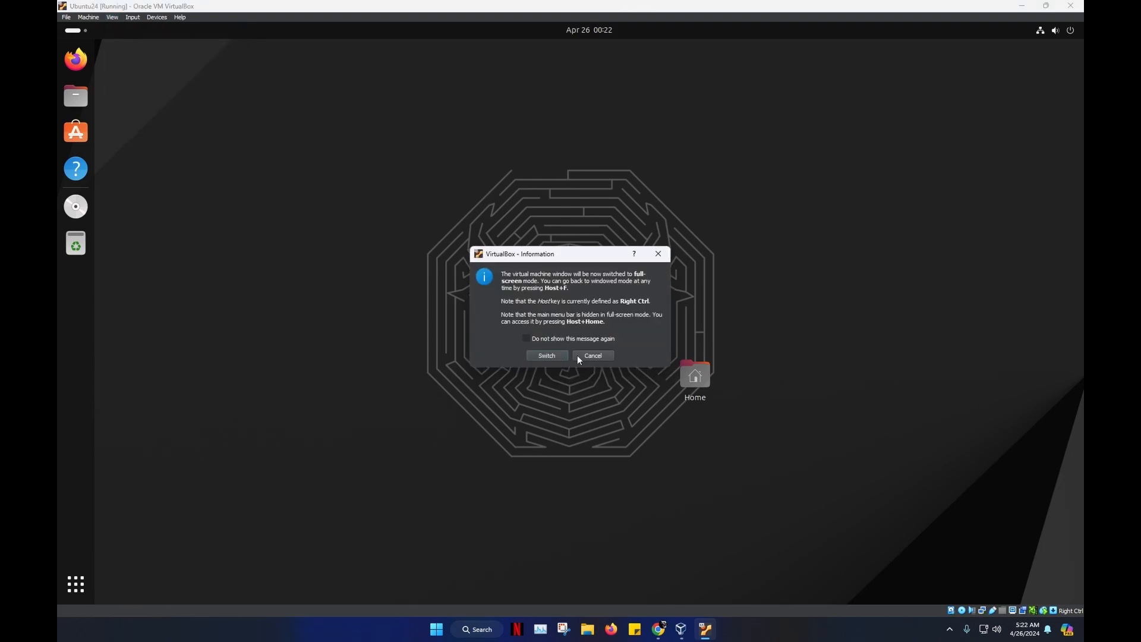